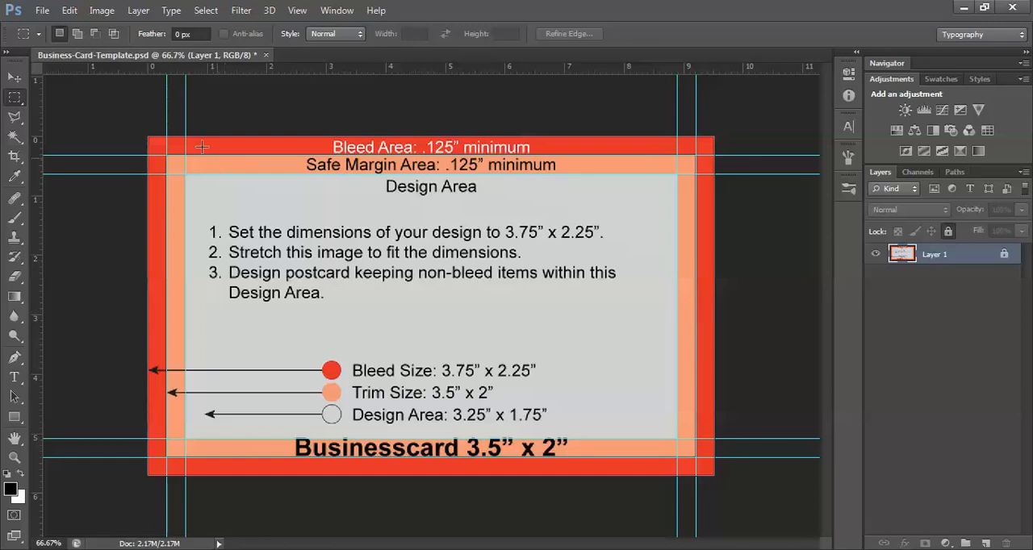
# Open Logo_big from the Downloads folder and copy the logo into the business card template
pyautogui.click(42, 11)
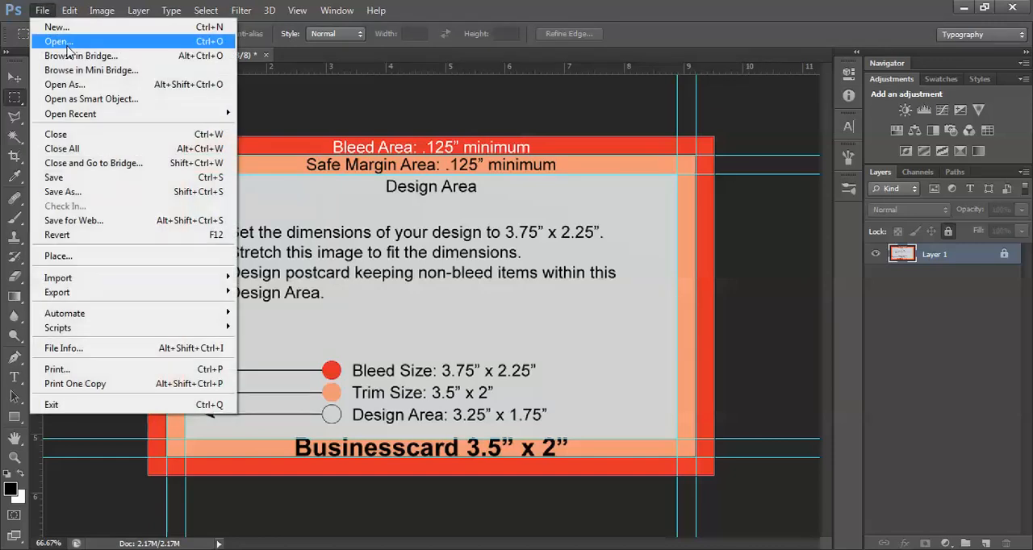
pyautogui.click(69, 39)
pyautogui.click(466, 178)
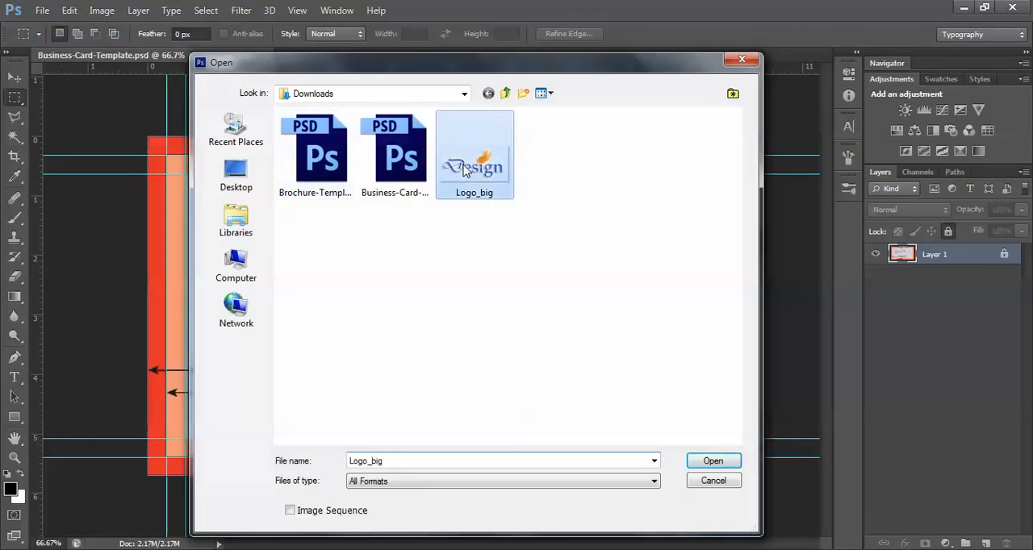
pyautogui.click(714, 462)
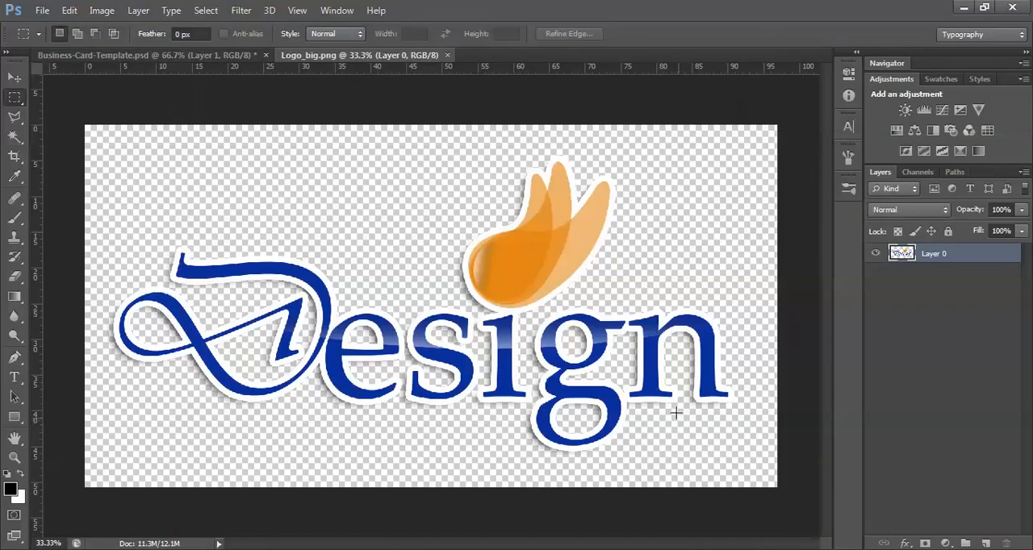
pyautogui.click(24, 77)
pyautogui.moveTo(303, 258); pyautogui.dragTo(347, 248)
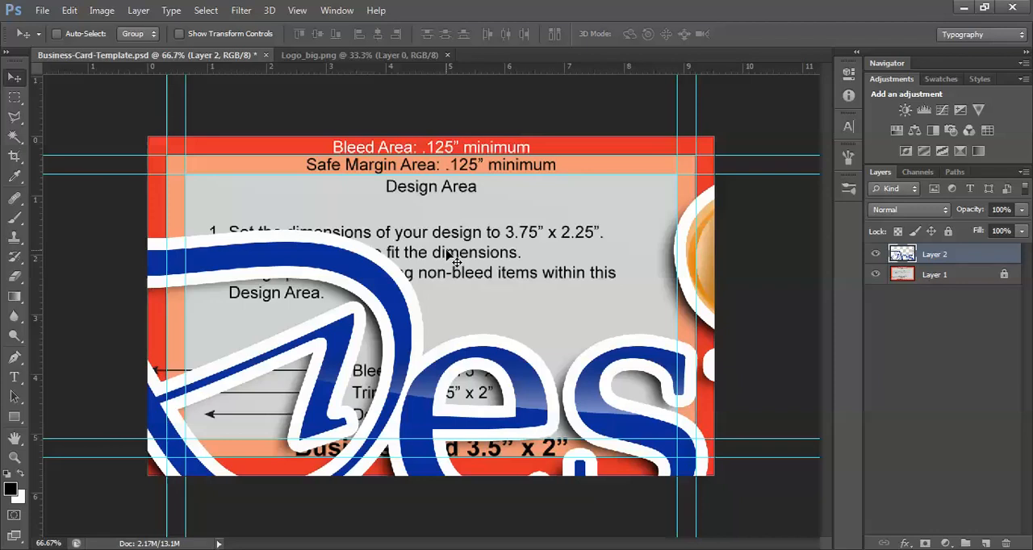
# Scale the logo down to about 22% and fit it into the upper-left corner of the card's design area
pyautogui.hotkey('ctrl', 't')
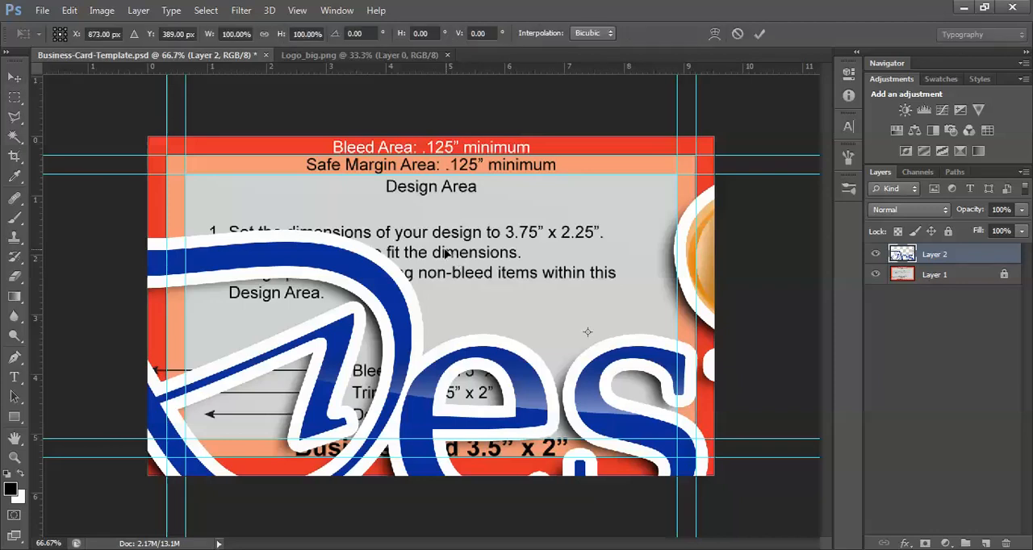
pyautogui.hotkey('ctrl', '-')
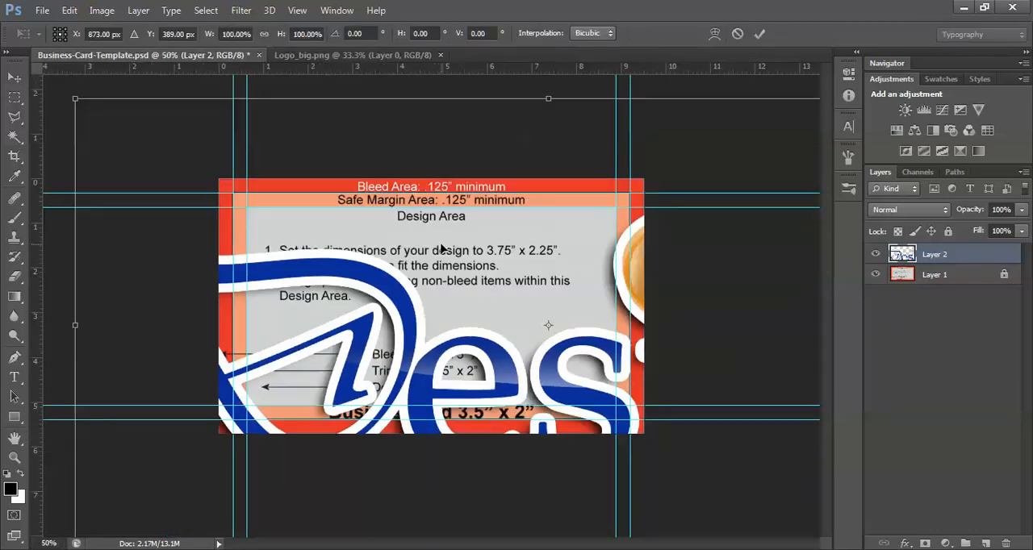
pyautogui.hotkey('ctrl', '-')
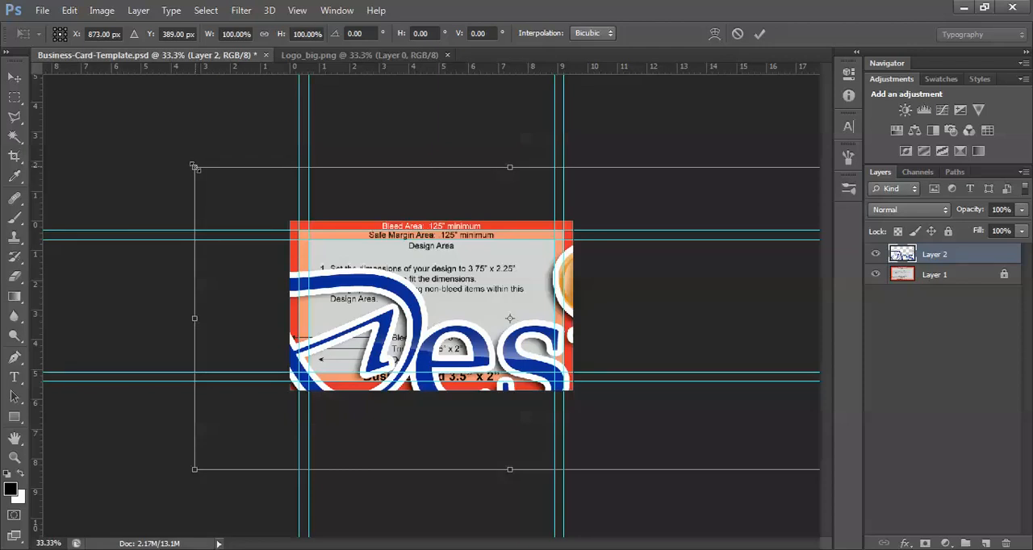
pyautogui.moveTo(195, 167); pyautogui.dragTo(539, 340)
pyautogui.moveTo(613, 413); pyautogui.dragTo(375, 316)
pyautogui.moveTo(589, 374); pyautogui.dragTo(448, 309)
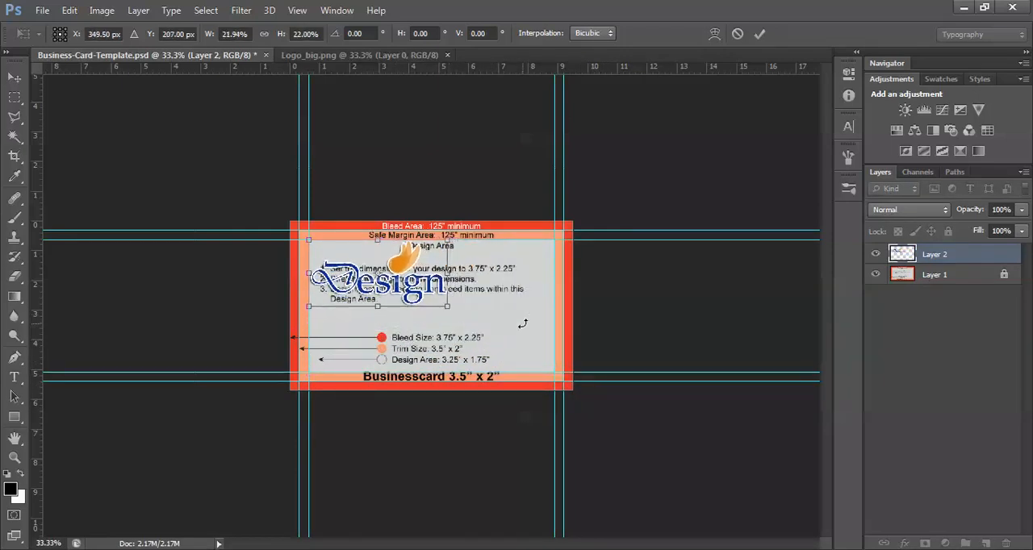
pyautogui.press('Return')
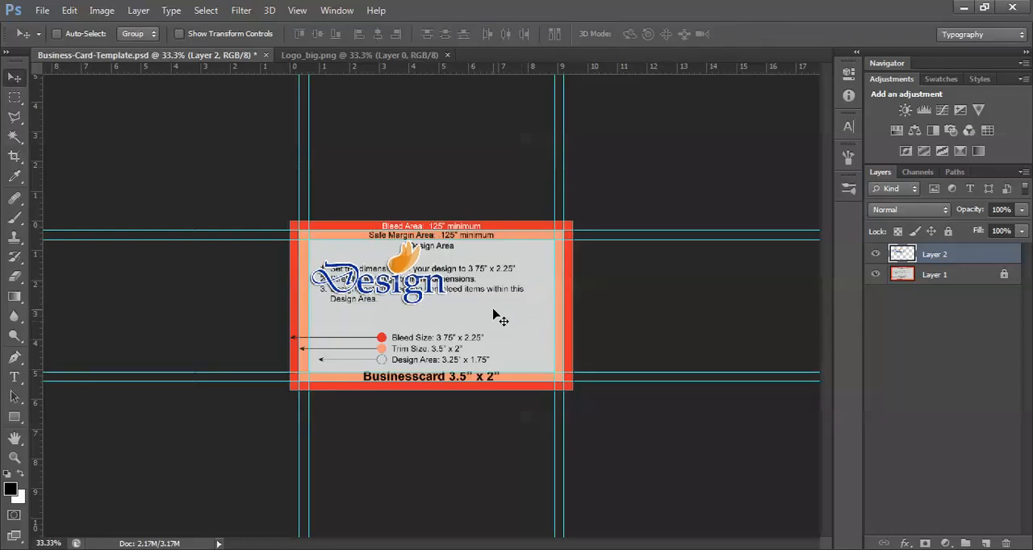
# Move the logo from the corner of the design area to near the middle of the card
pyautogui.hotkey('ctrl', '+')
pyautogui.hotkey('ctrl', '+')
pyautogui.moveTo(350, 265); pyautogui.dragTo(433, 327)
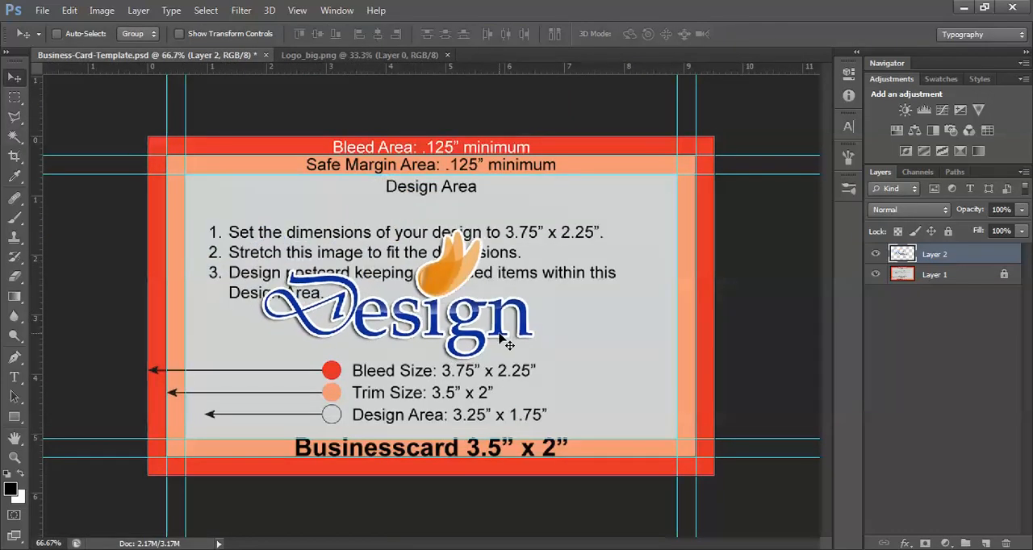
pyautogui.moveTo(471, 333); pyautogui.dragTo(478, 313)
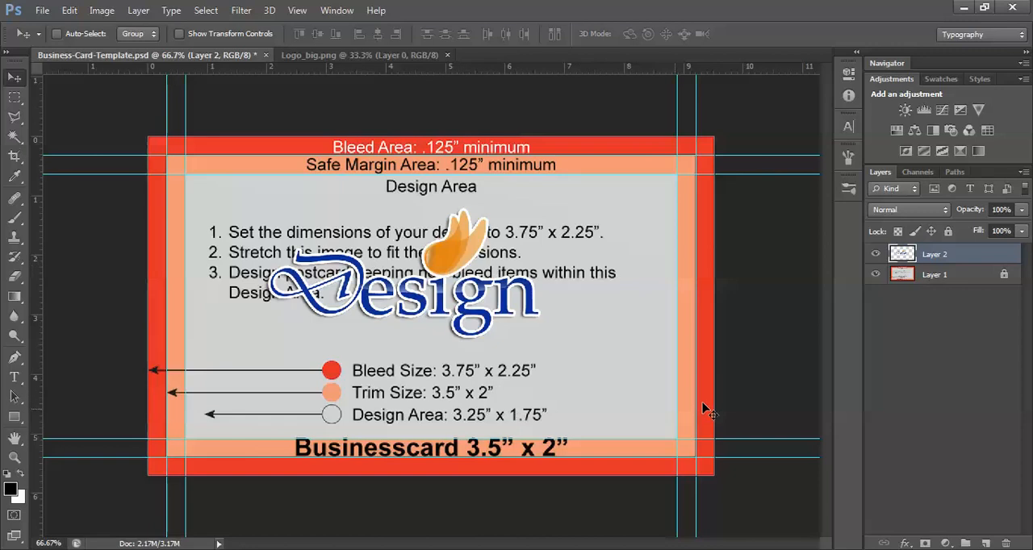
# Add a new layer and fill it with white as the foreground color at 100% opacity
pyautogui.click(985, 543)
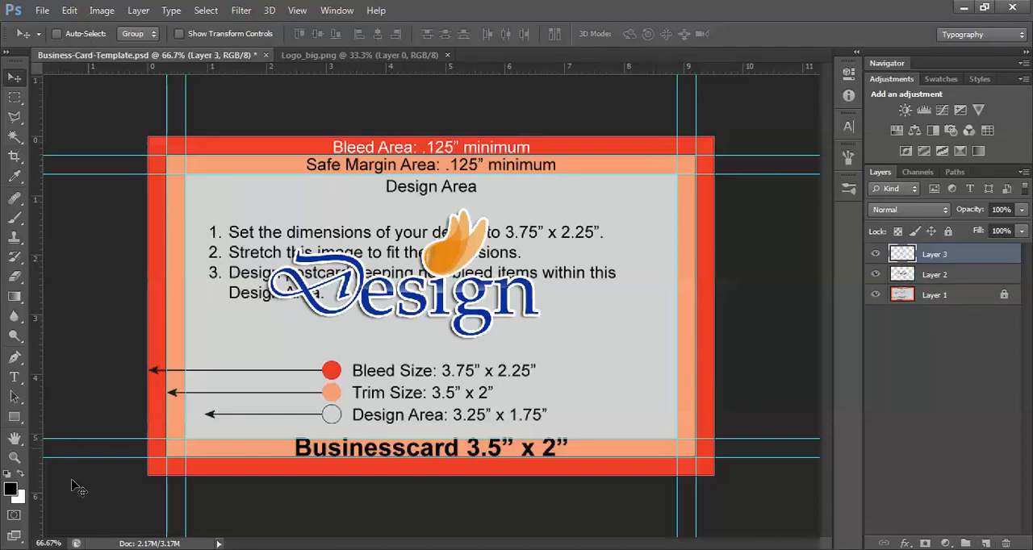
pyautogui.click(21, 476)
pyautogui.click(69, 10)
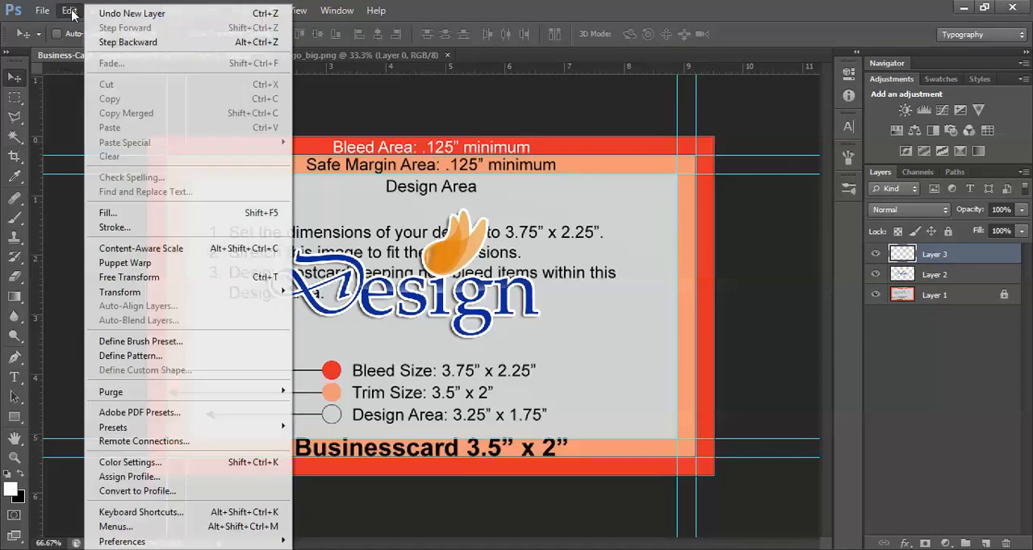
pyautogui.click(125, 213)
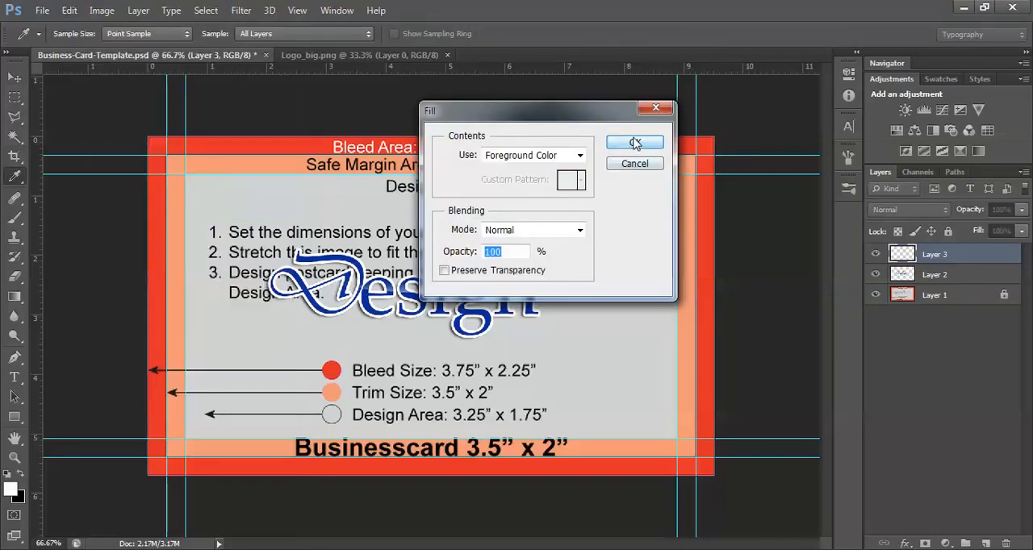
pyautogui.press('Return')
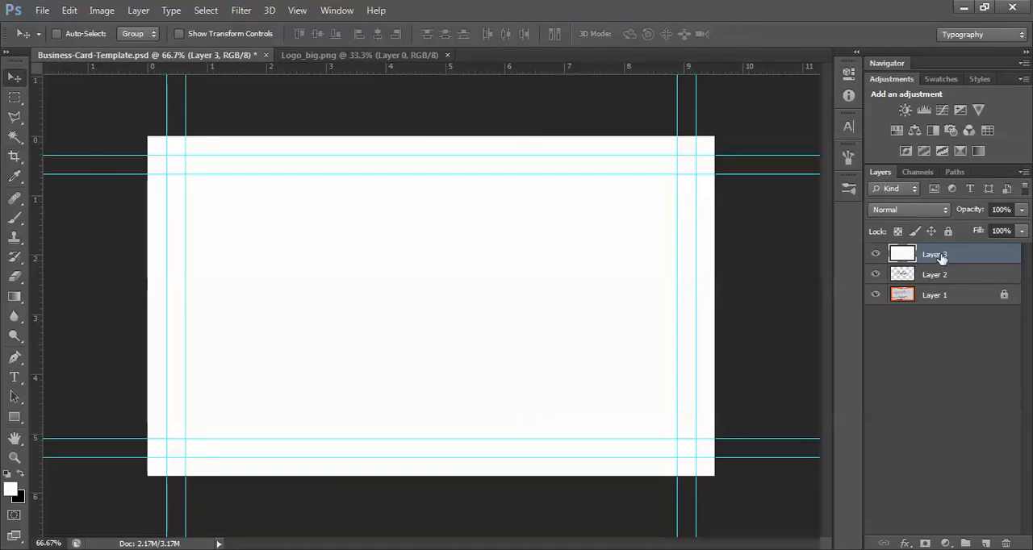
# Place the white layer beneath the logo layer and shift the logo slightly down toward the card's center
pyautogui.moveTo(934, 255); pyautogui.dragTo(933, 282)
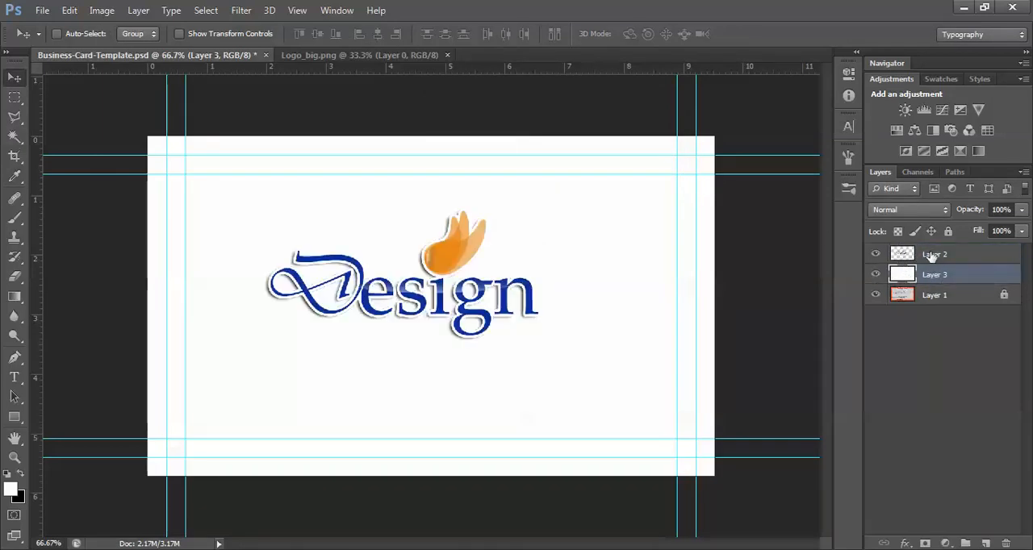
pyautogui.click(917, 255)
pyautogui.moveTo(437, 297); pyautogui.dragTo(452, 313)
# Create a wide text box over the logo area and enter "Name Surname" as its first line
pyautogui.press('m')
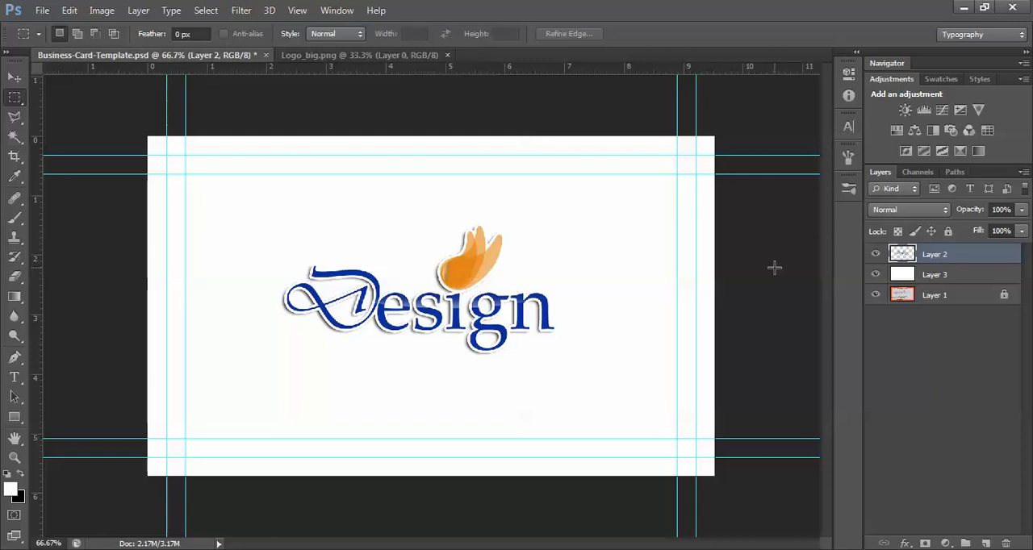
pyautogui.click(985, 543)
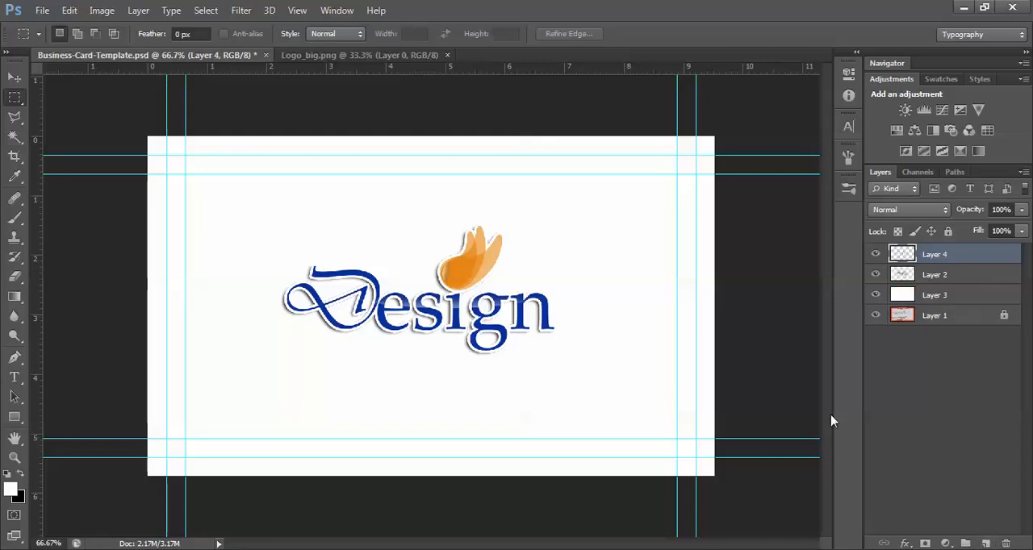
pyautogui.click(14, 376)
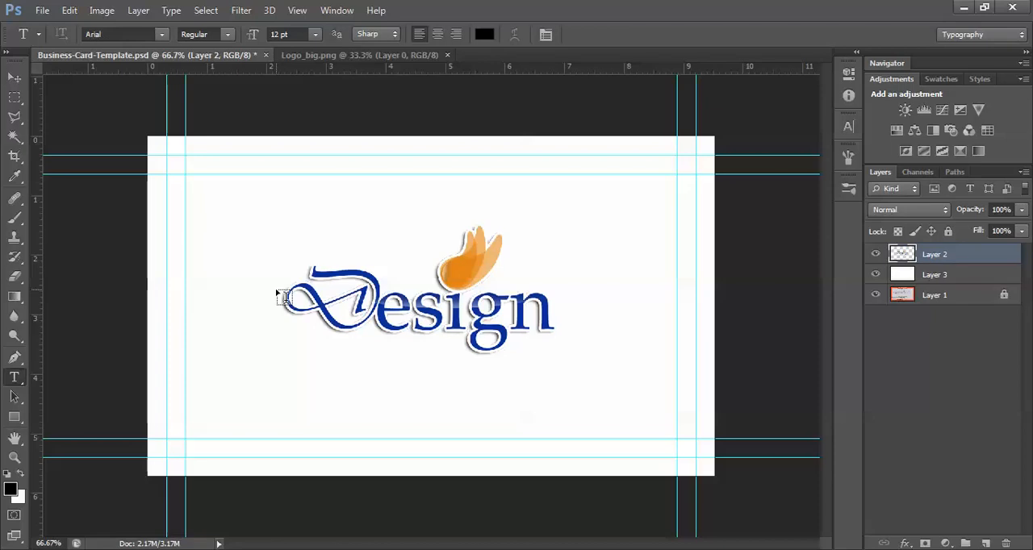
pyautogui.moveTo(209, 266); pyautogui.dragTo(583, 415)
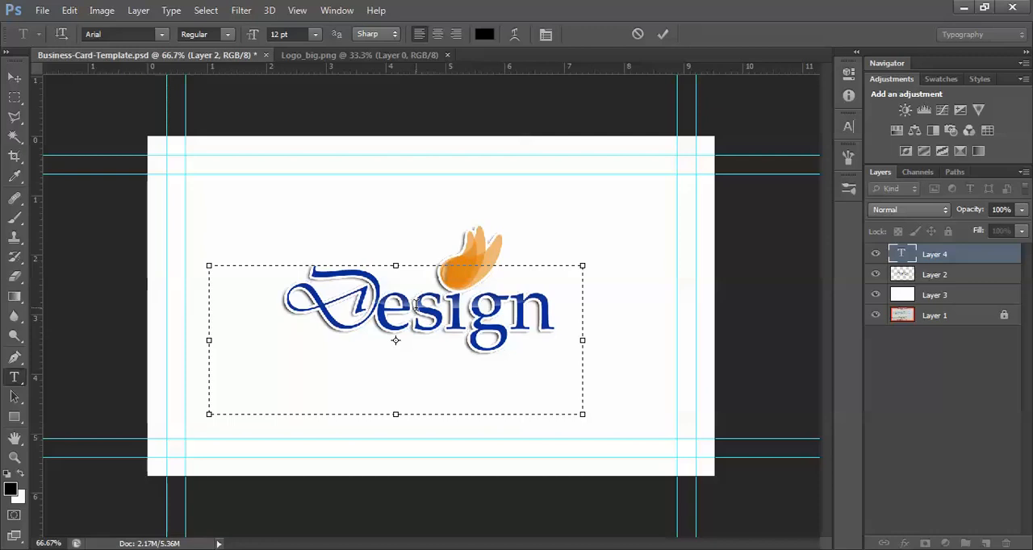
pyautogui.write('Name')
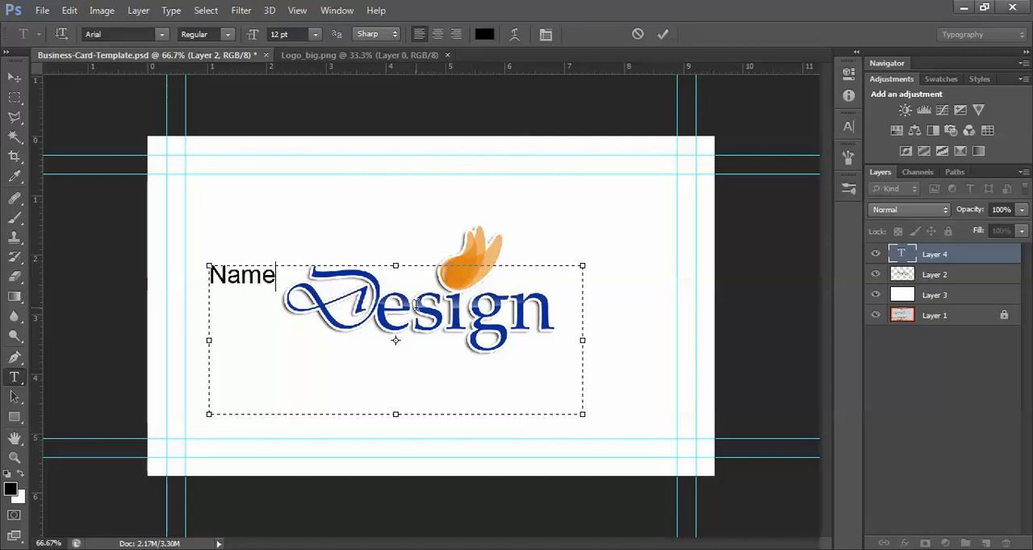
pyautogui.write(' Surname')
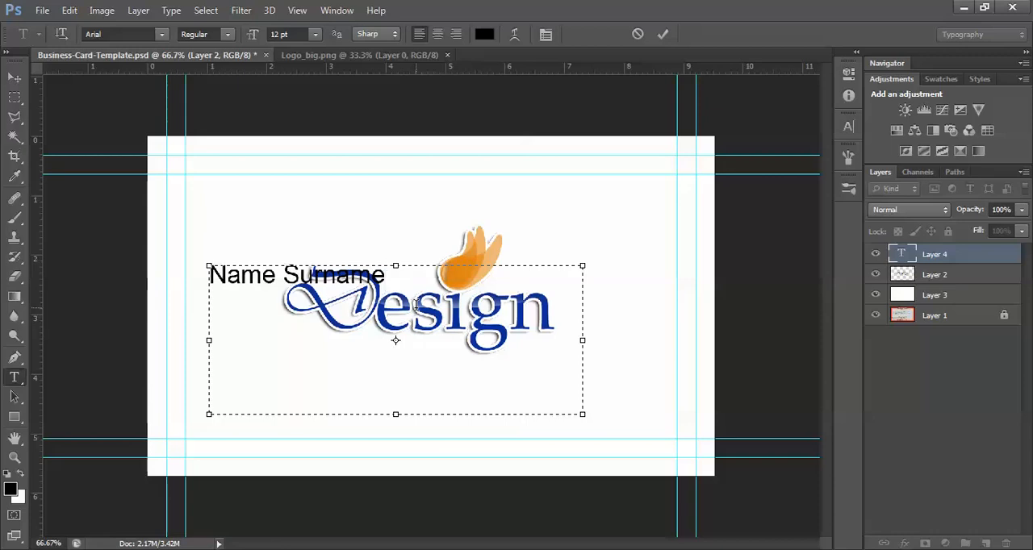
# Add a second line to the text box reading "Contact: xxx xxx xxxx"
pyautogui.press('Return')
pyautogui.write('Contact: xxx xx')
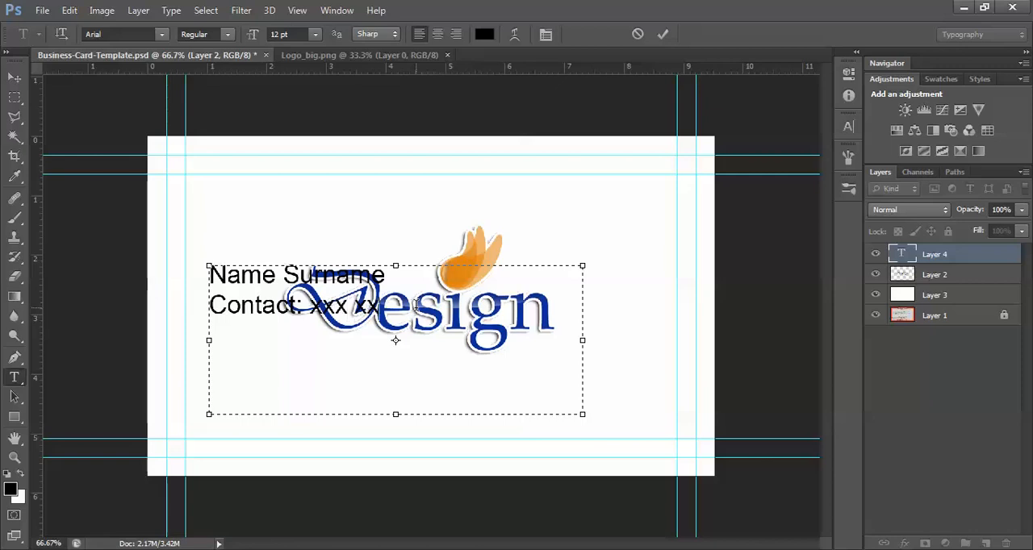
pyautogui.write('x xxxx')
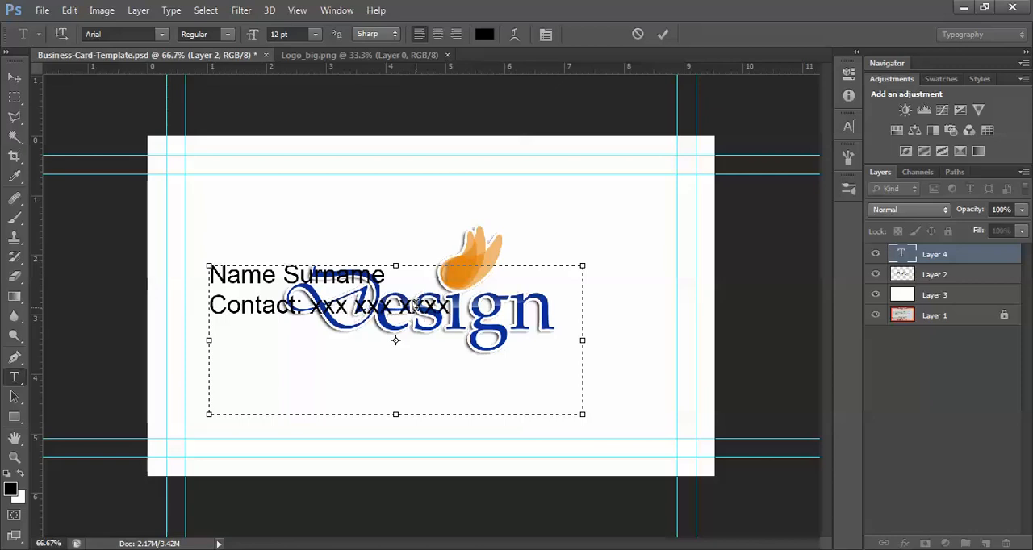
# Add a third line labelled "Email:" with the company's e-mail address
pyautogui.press('Return')
pyautogui.write('Ema')
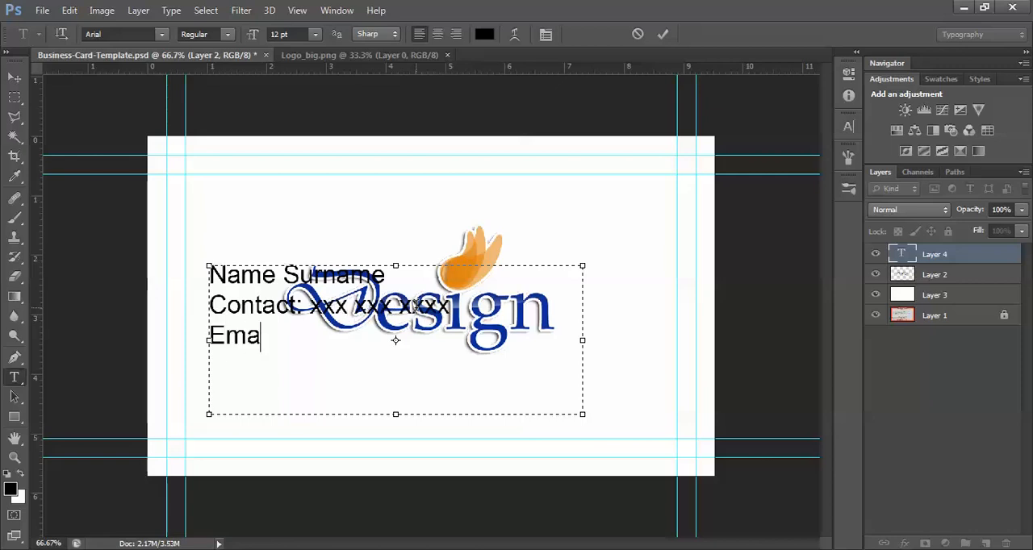
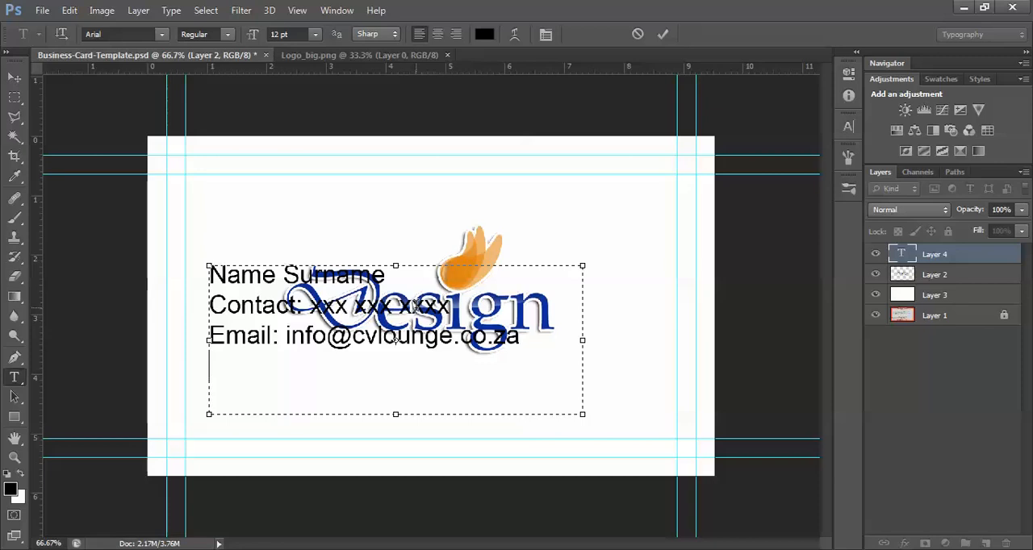
pyautogui.write('www.cv')
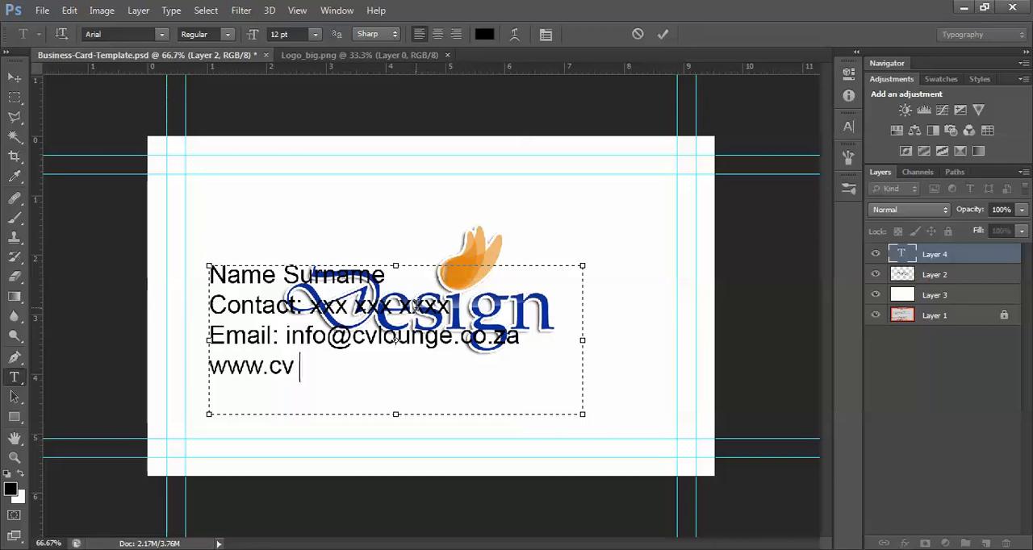
pyautogui.write('lounge.co.za')
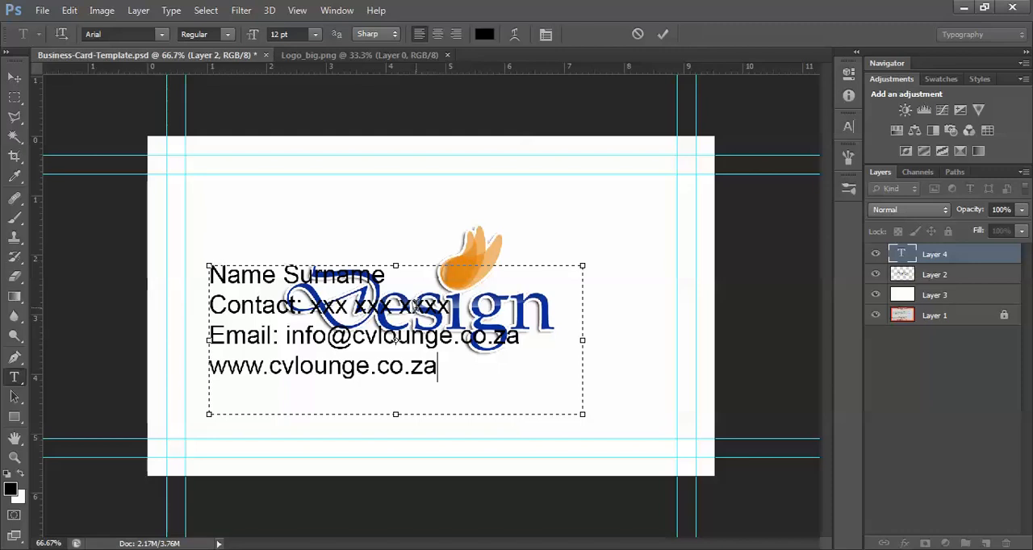
pyautogui.click(14, 76)
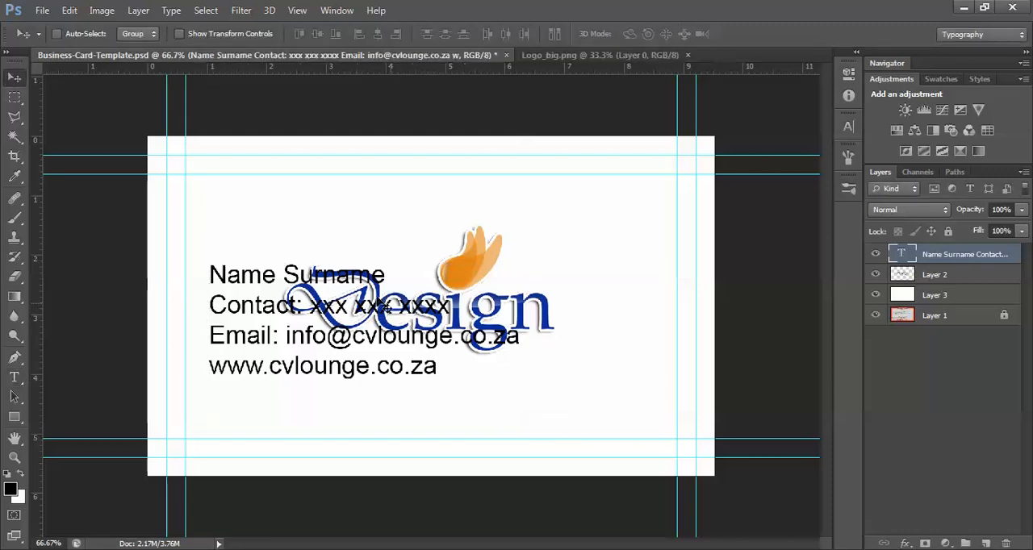
# Hide the contact text layer, insert an empty layer directly beneath the logo layer, and select the logo layer
pyautogui.click(875, 255)
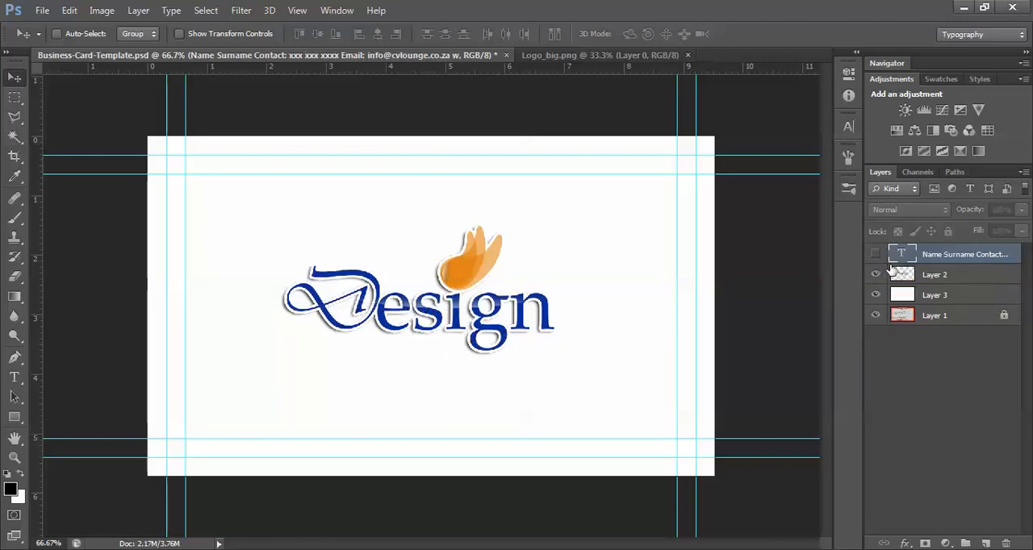
pyautogui.click(985, 543)
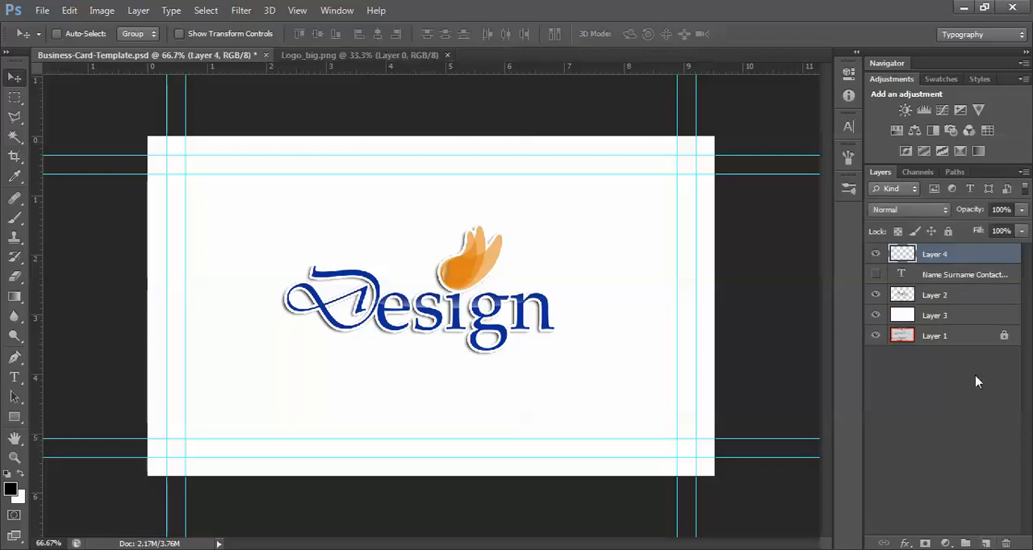
pyautogui.moveTo(934, 255); pyautogui.dragTo(922, 315)
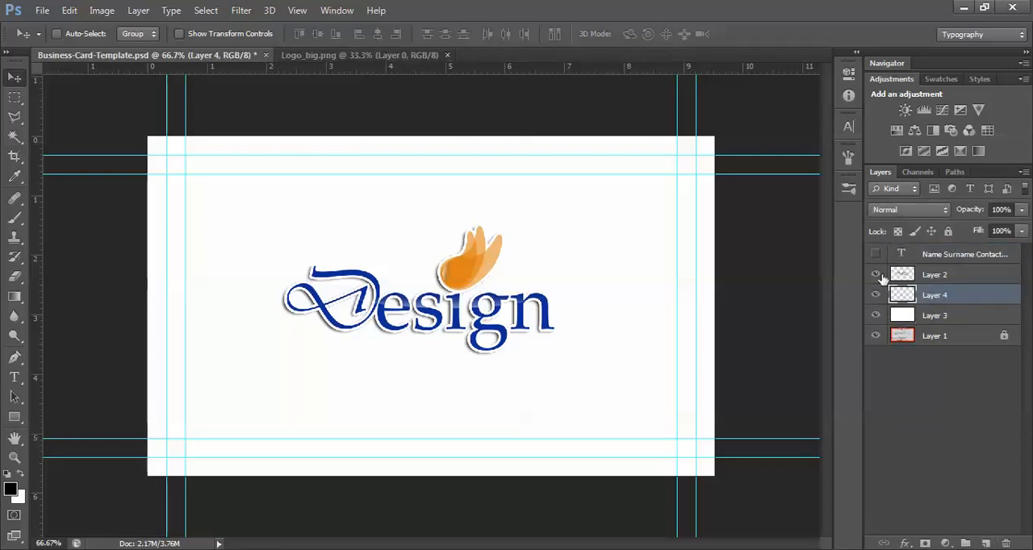
pyautogui.click(946, 275)
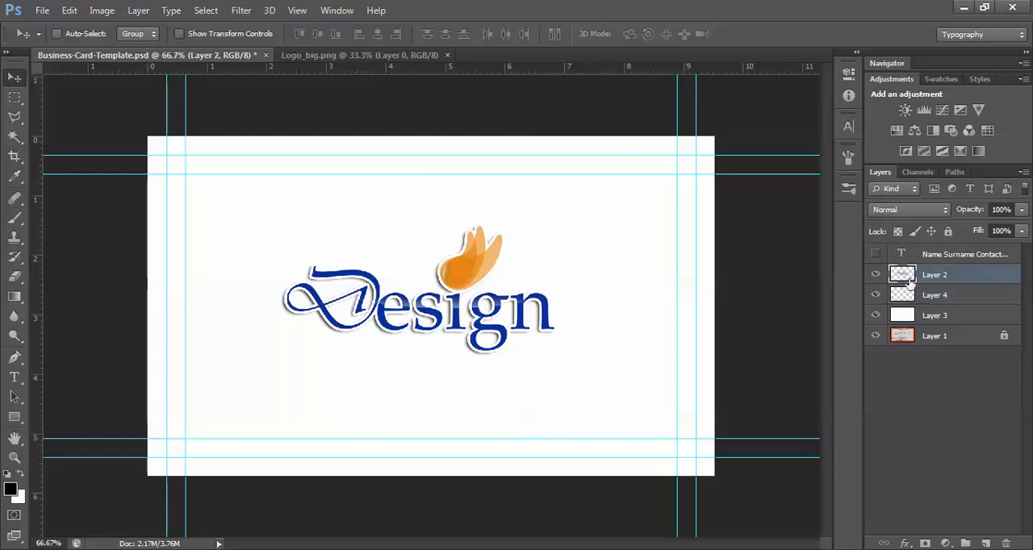
# On the empty layer beneath the logo, make a full-width rectangular selection across the logo's upper part
pyautogui.click(942, 296)
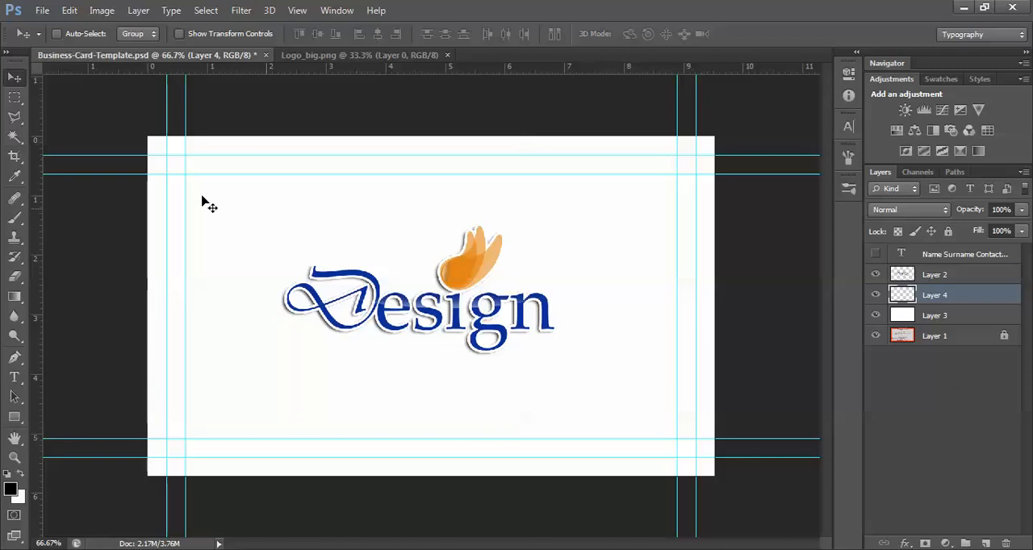
pyautogui.click(14, 97)
pyautogui.moveTo(147, 208); pyautogui.dragTo(722, 317)
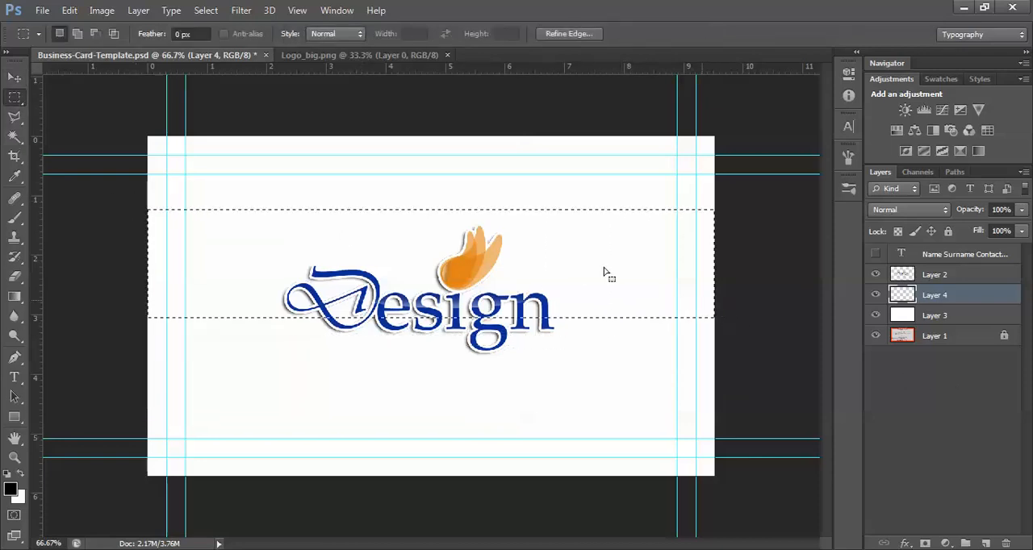
# Sample the logo's orange as the foreground colour and fill the selection with it in Normal mode at 100% opacity
pyautogui.moveTo(682, 199); pyautogui.dragTo(760, 183)
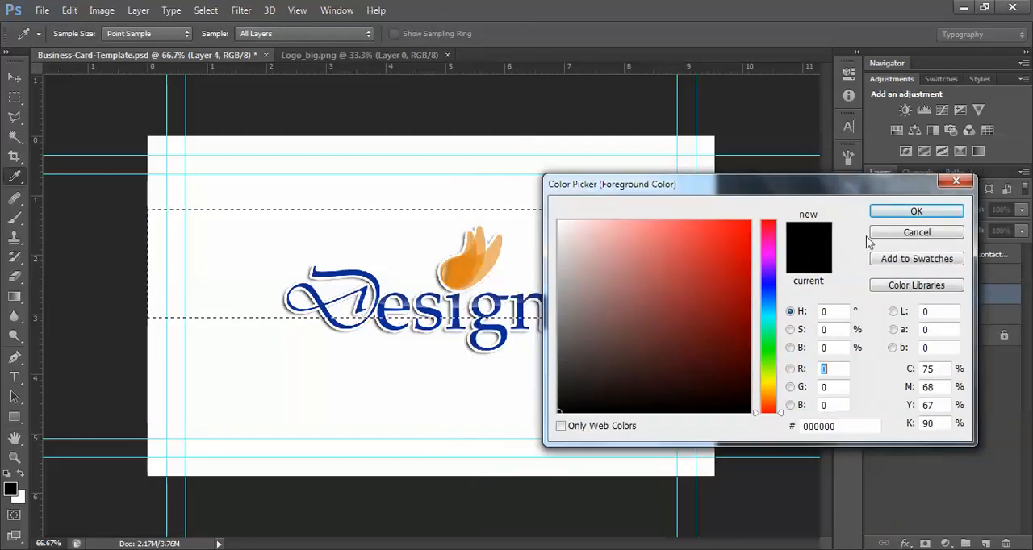
pyautogui.click(478, 257)
pyautogui.click(885, 215)
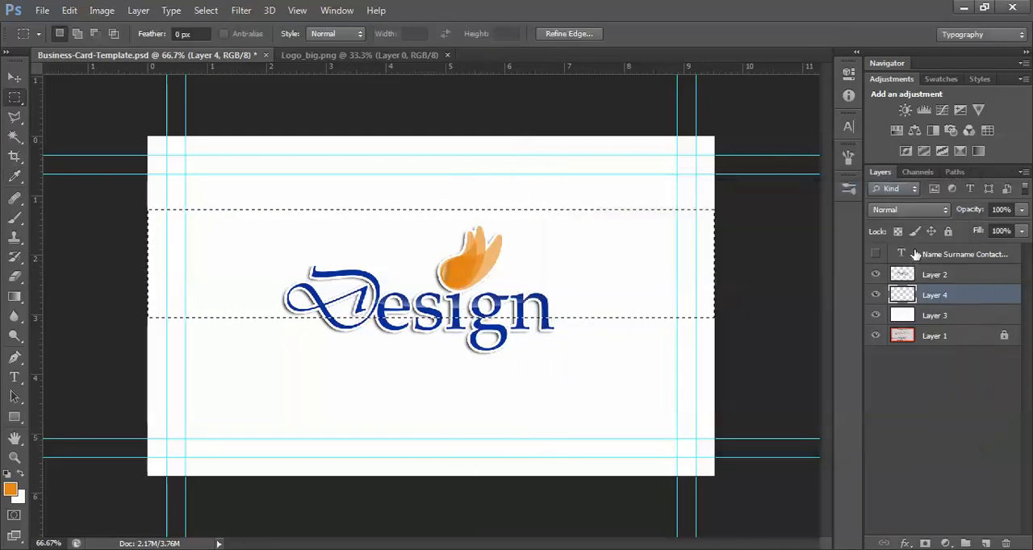
pyautogui.click(69, 9)
pyautogui.click(121, 212)
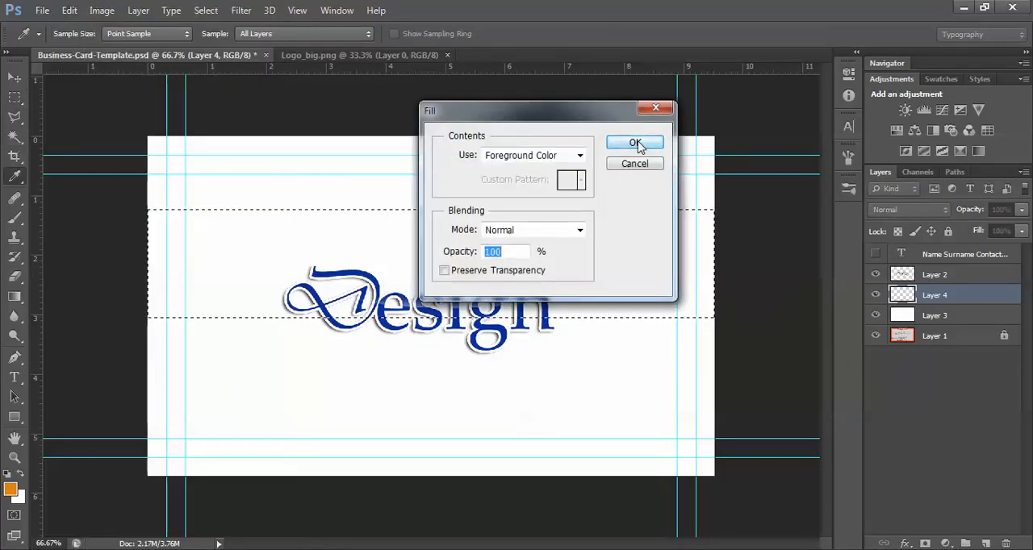
pyautogui.click(630, 143)
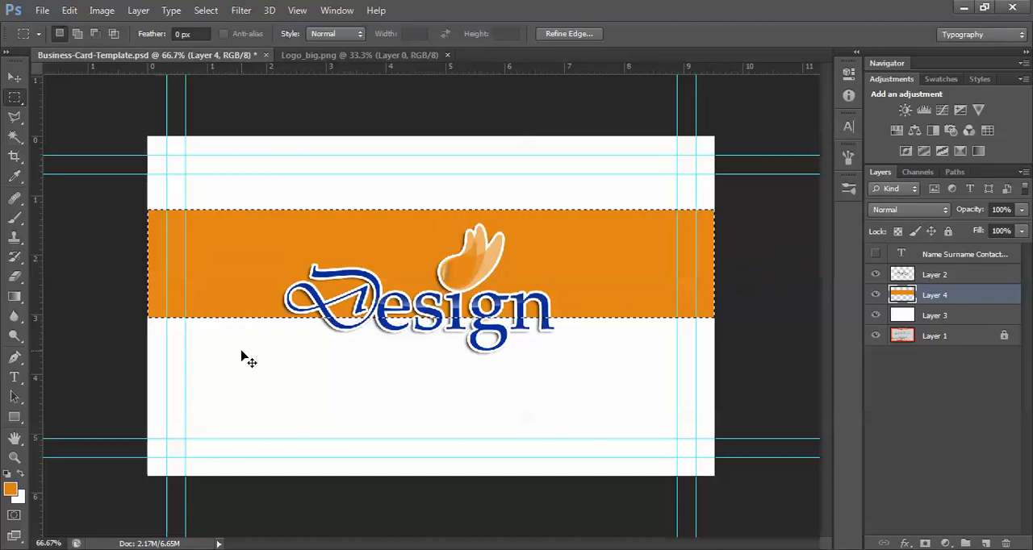
# Warp the orange band into a wave that dips behind the logo and rises at the card's edges, and deselect it
pyautogui.hotkey('ctrl', 't')
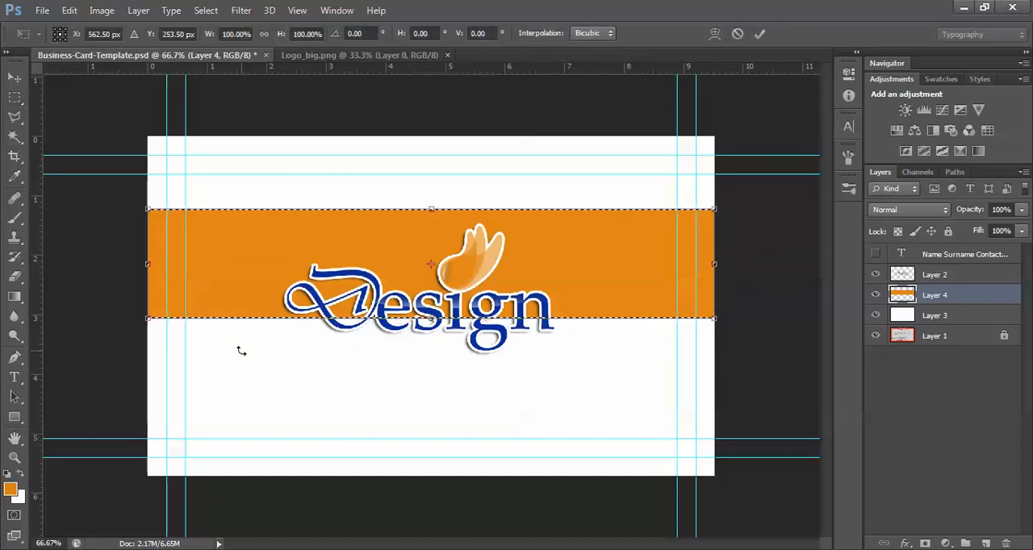
pyautogui.rightClick(254, 255)
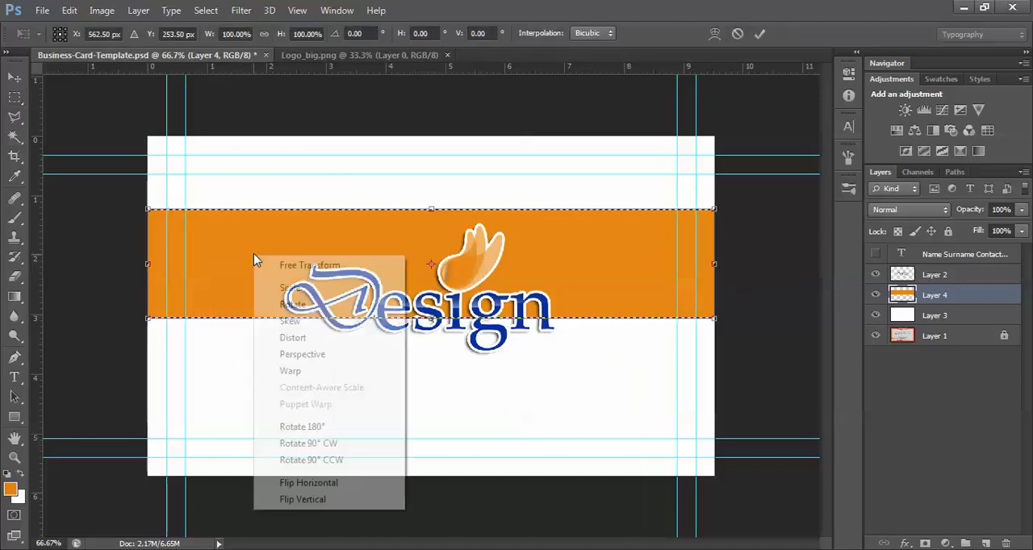
pyautogui.click(313, 373)
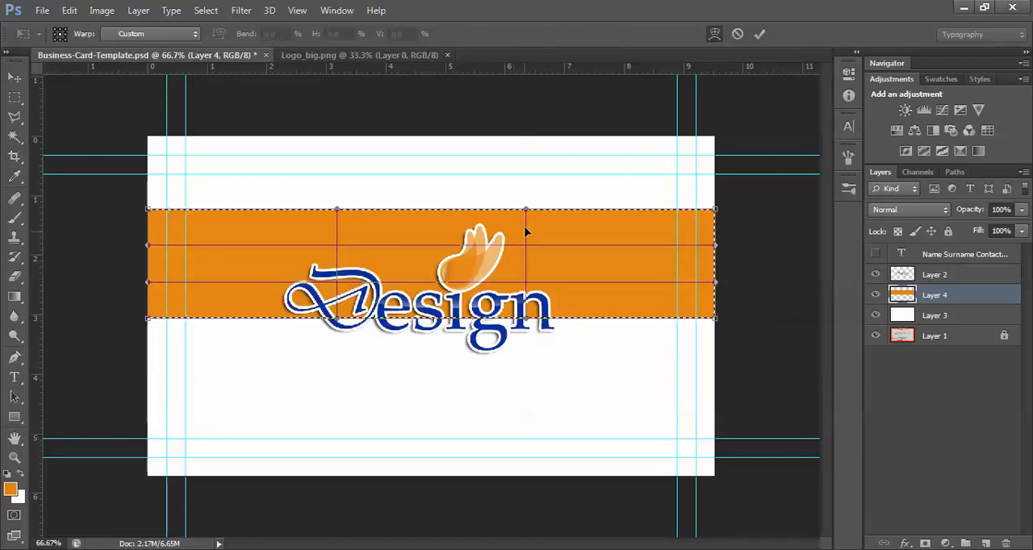
pyautogui.moveTo(525, 210); pyautogui.dragTo(525, 288)
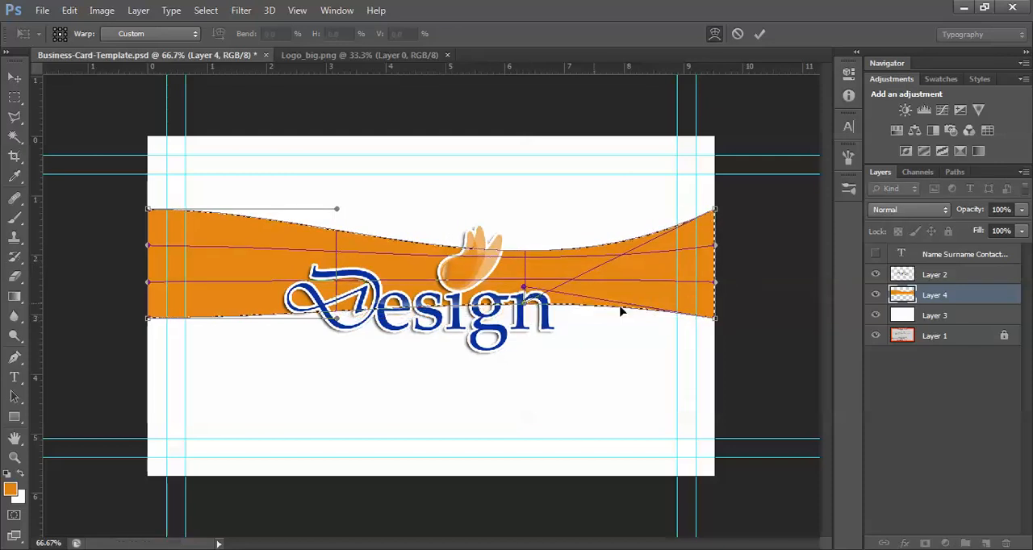
pyautogui.moveTo(713, 319); pyautogui.dragTo(655, 348)
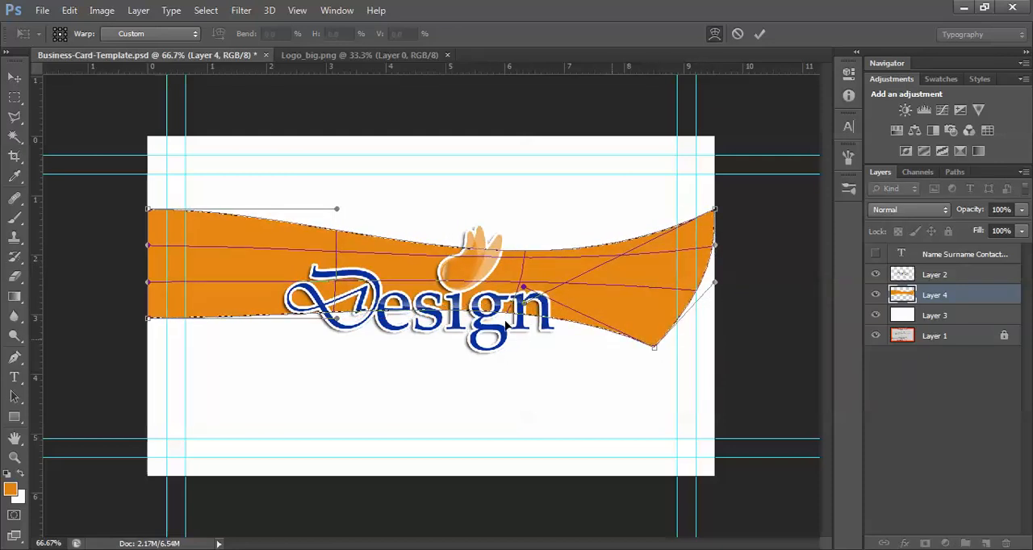
pyautogui.moveTo(237, 318); pyautogui.dragTo(242, 296)
pyautogui.moveTo(154, 297); pyautogui.dragTo(133, 193)
pyautogui.moveTo(532, 262)
pyautogui.mouseDown()
pyautogui.moveTo(526, 276)
pyautogui.moveTo(523, 267)
pyautogui.mouseUp()
pyautogui.moveTo(653, 347); pyautogui.dragTo(644, 339)
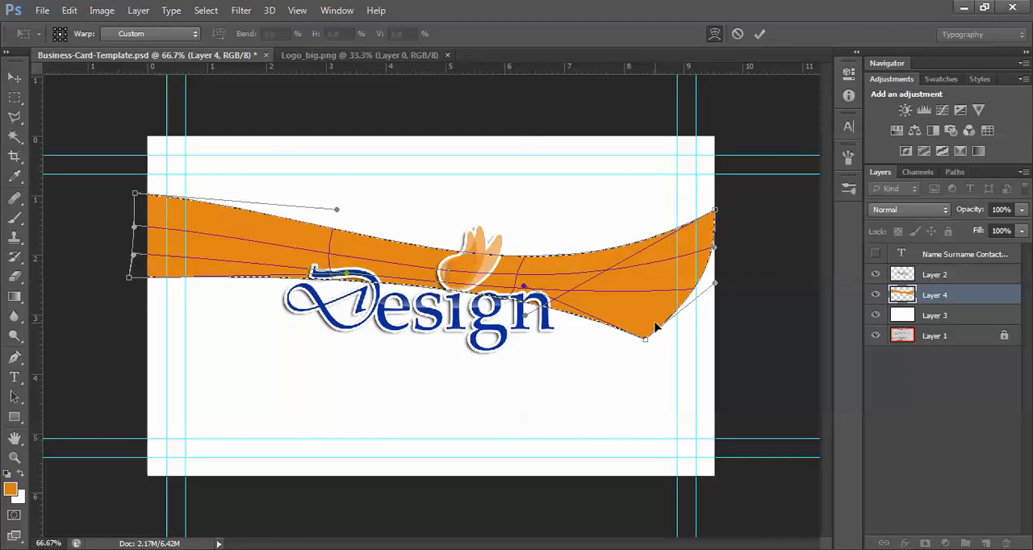
pyautogui.press('Return')
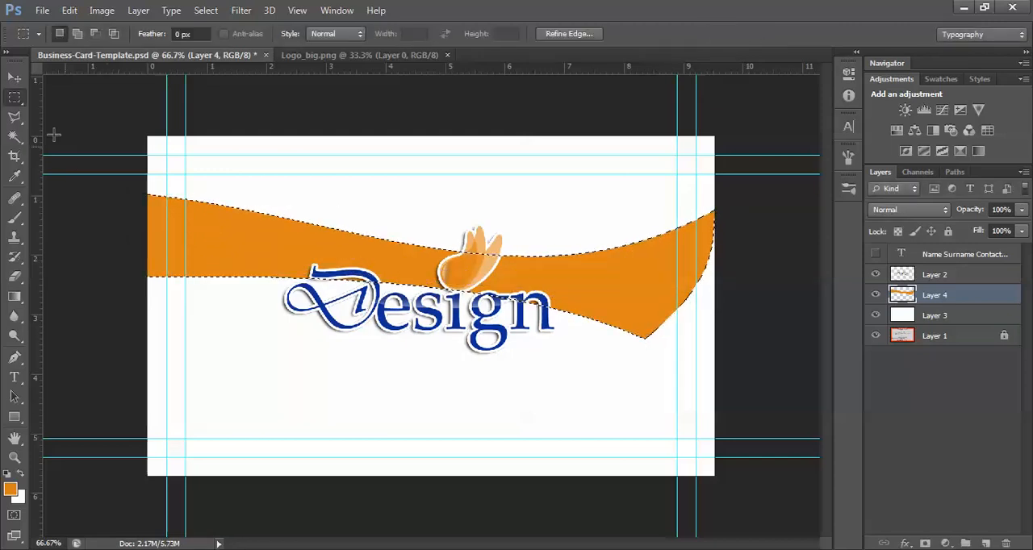
pyautogui.hotkey('ctrl', 'd')
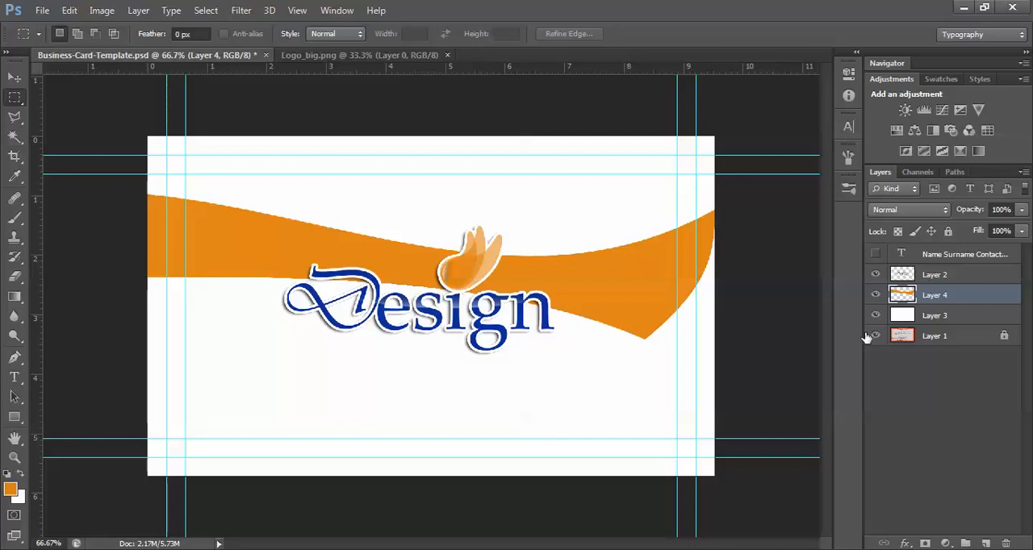
# Duplicate the orange wave layer, shift the copy down to Y 317.50 px and rotate it by about -5.02°
pyautogui.hotkey('ctrl', 'j')
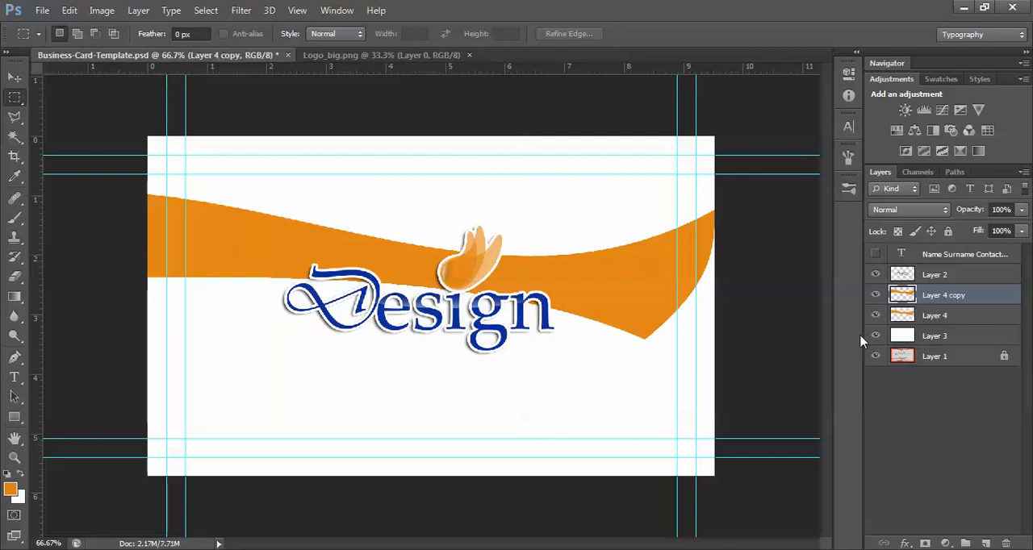
pyautogui.hotkey('ctrl', 't')
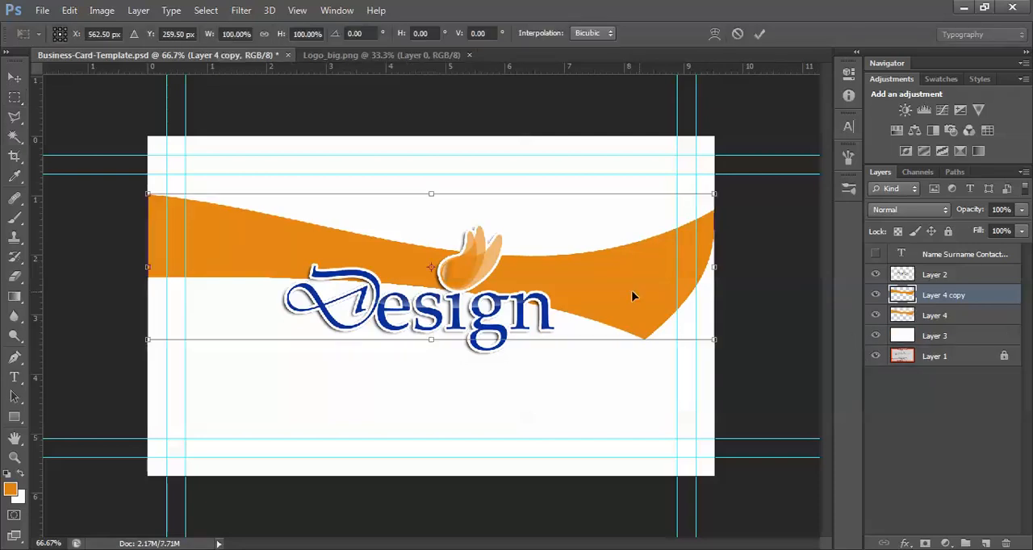
pyautogui.moveTo(607, 294); pyautogui.dragTo(601, 323)
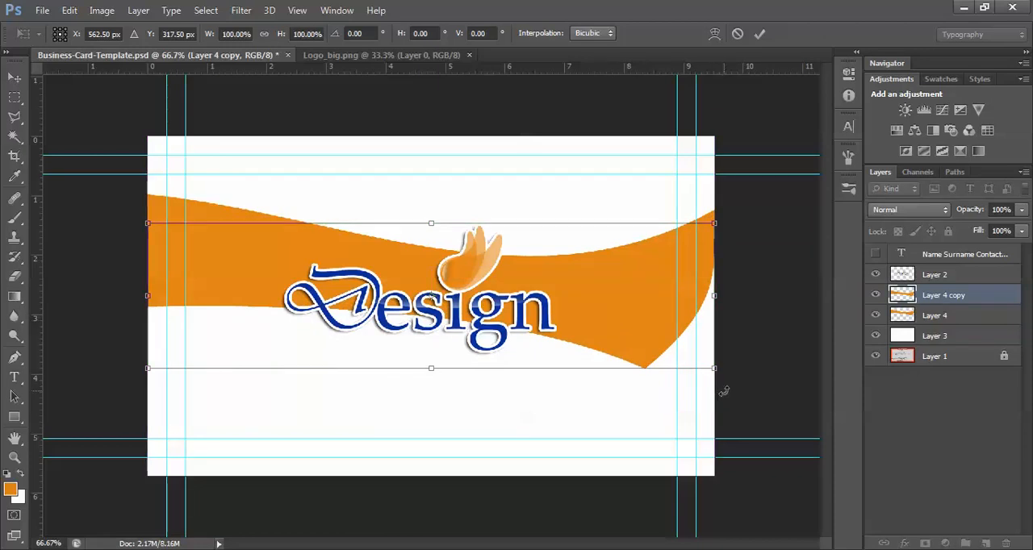
pyautogui.moveTo(724, 392); pyautogui.dragTo(734, 361)
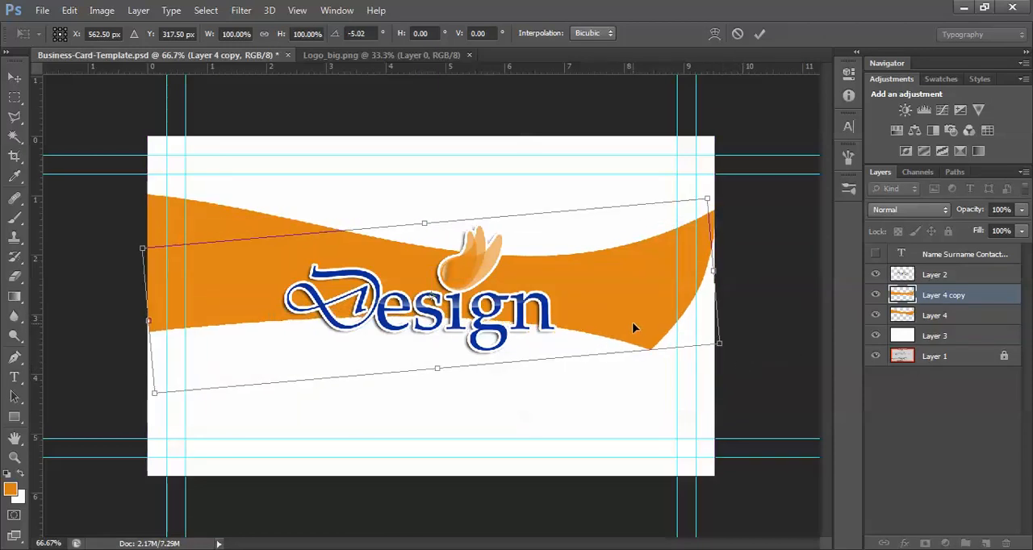
# Nudge the rotated wave copy down to Y 340 px and stretch both its ends beyond the card's side edges
pyautogui.press('Down')
pyautogui.press('Down')
pyautogui.press('Down')
pyautogui.press('Down')
pyautogui.press('Down')
pyautogui.press('Down')
pyautogui.press('Down')
pyautogui.press('Down')
pyautogui.press('Down')
pyautogui.press('Down')
pyautogui.press('Down')
pyautogui.press('Down')
pyautogui.press('Down')
pyautogui.press('Down')
pyautogui.press('Down')
pyautogui.press('Down')
pyautogui.press('Down')
pyautogui.press('Down')
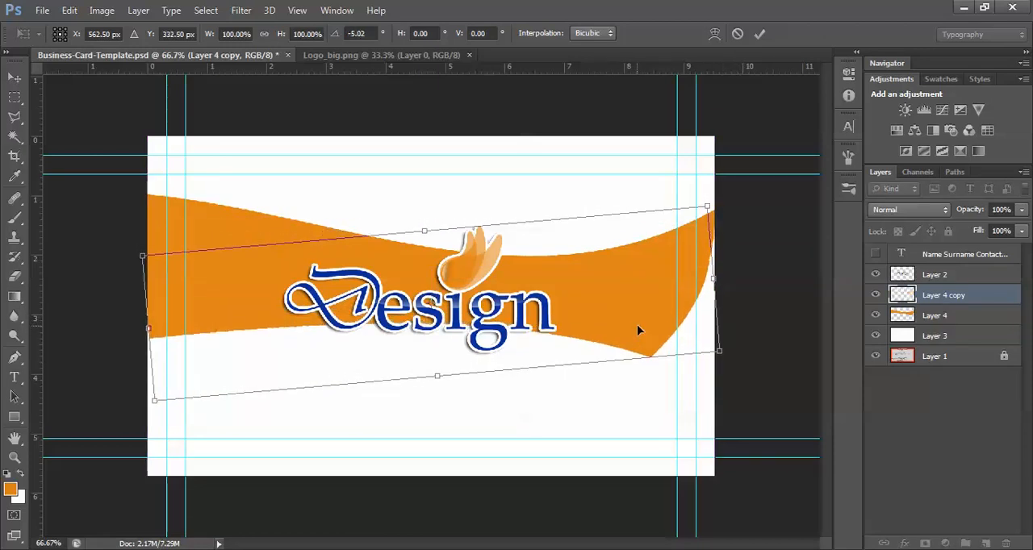
pyautogui.press('Down')
pyautogui.press('Down')
pyautogui.press('Down')
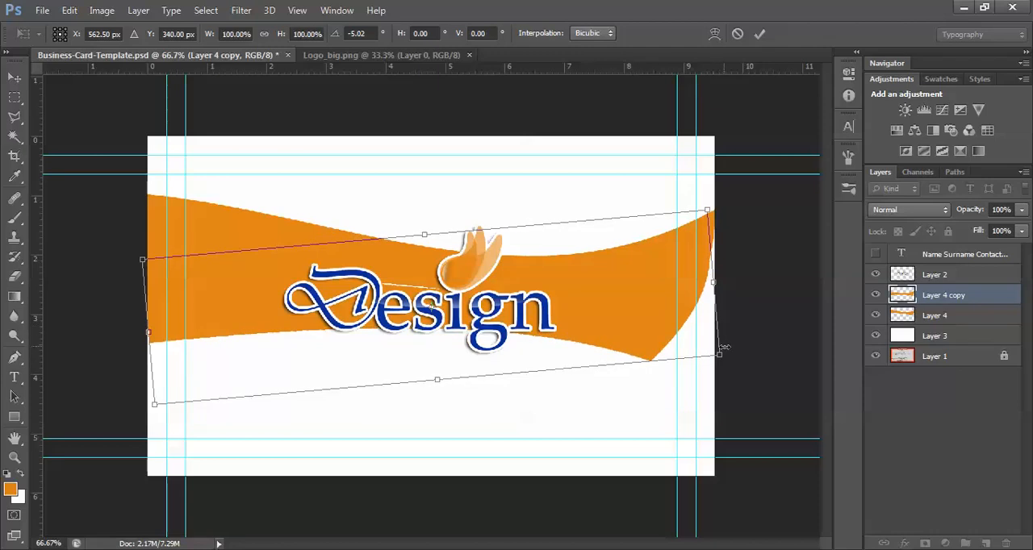
pyautogui.moveTo(720, 357); pyautogui.dragTo(800, 356)
pyautogui.moveTo(147, 334); pyautogui.dragTo(141, 335)
pyautogui.press('Return')
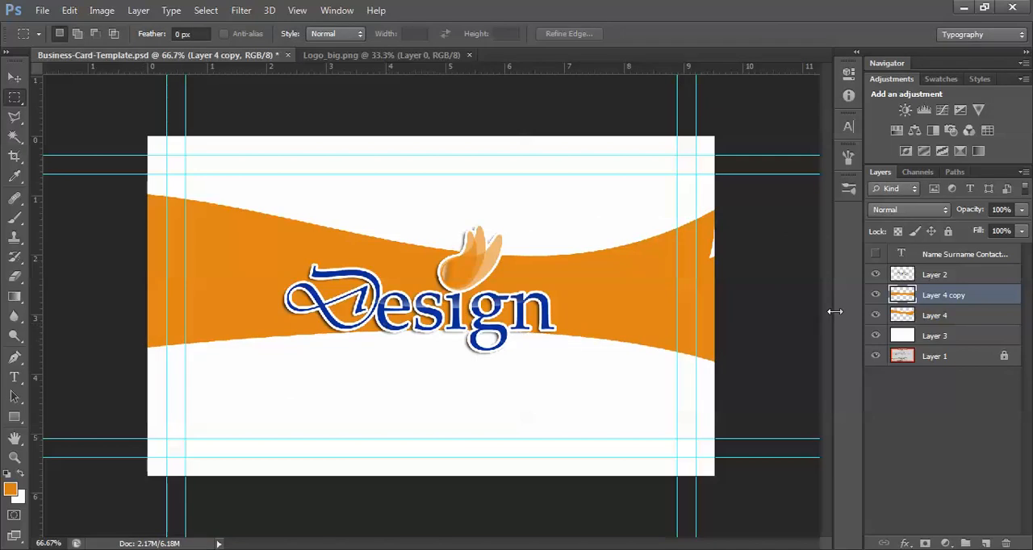
# Set the wave copy's opacity to 75% and the original wave layer's opacity to 93%
pyautogui.click(1021, 210)
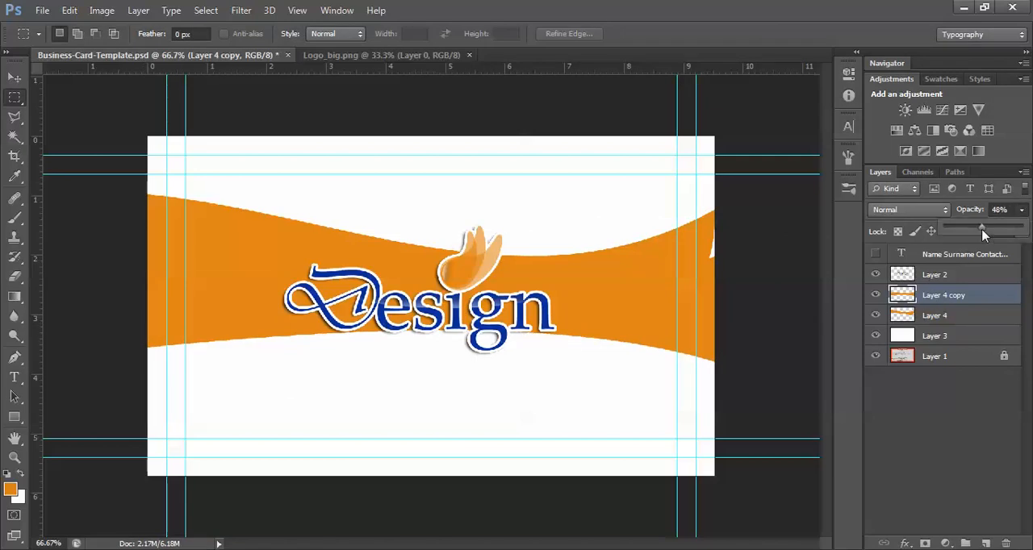
pyautogui.moveTo(997, 233); pyautogui.dragTo(1004, 233)
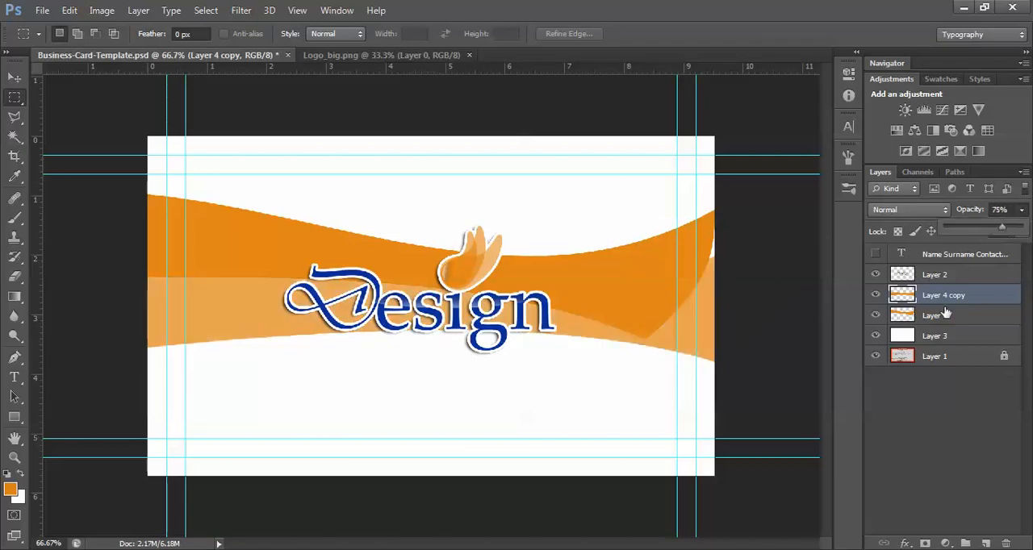
pyautogui.click(946, 313)
pyautogui.click(1022, 210)
pyautogui.moveTo(1007, 232); pyautogui.dragTo(1017, 233)
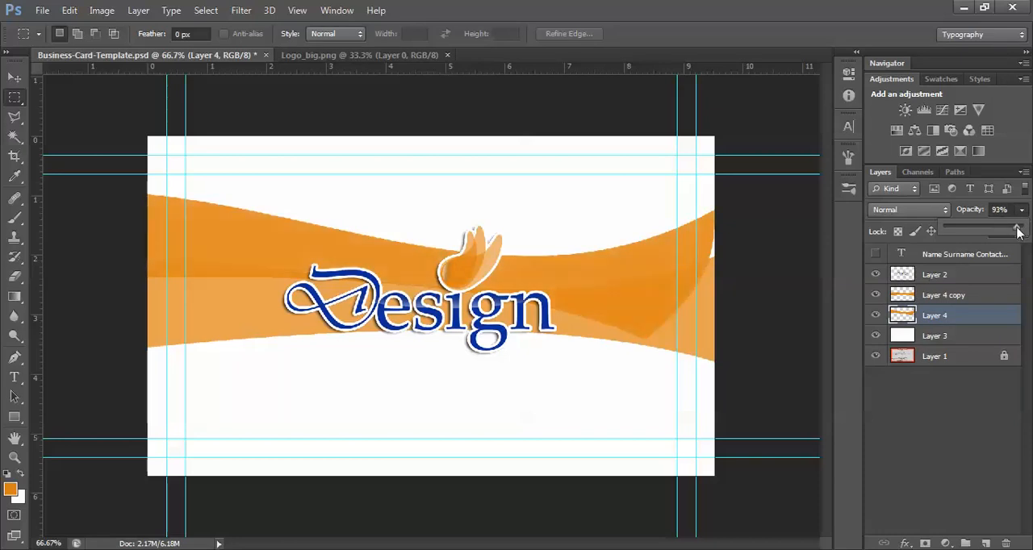
pyautogui.click(973, 327)
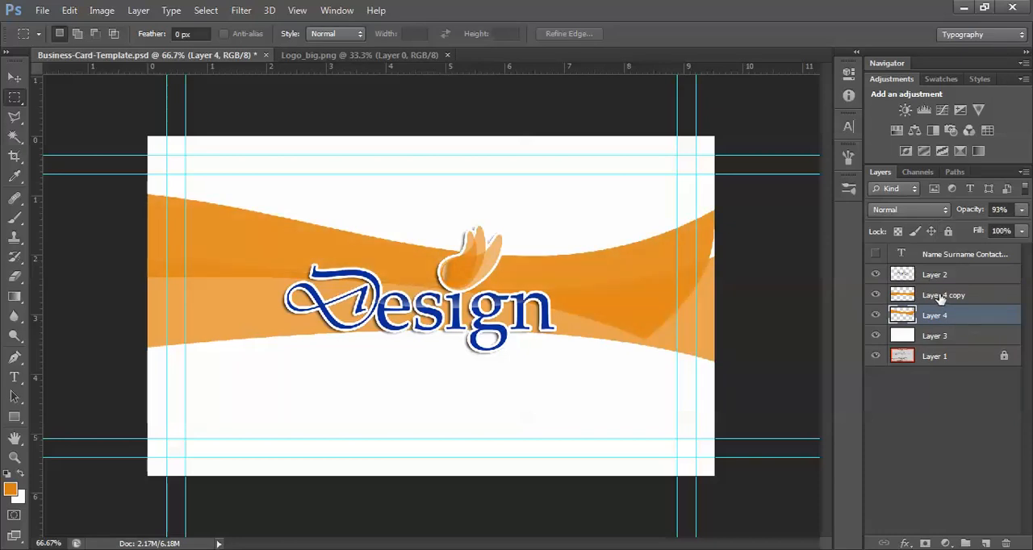
# Insert an empty layer directly above the wave copy, beneath the logo layer
pyautogui.click(942, 296)
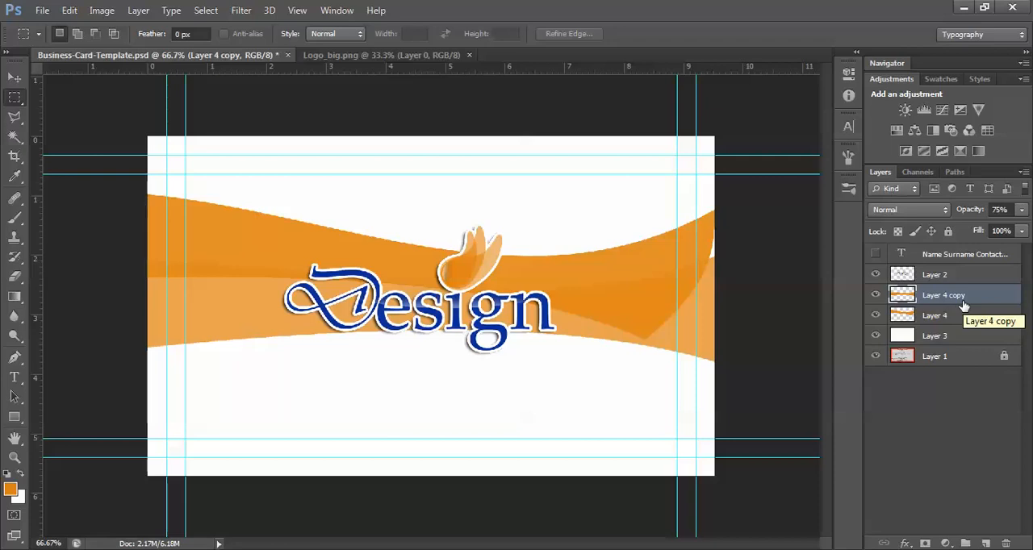
pyautogui.click(948, 321)
pyautogui.click(946, 297)
pyautogui.click(985, 543)
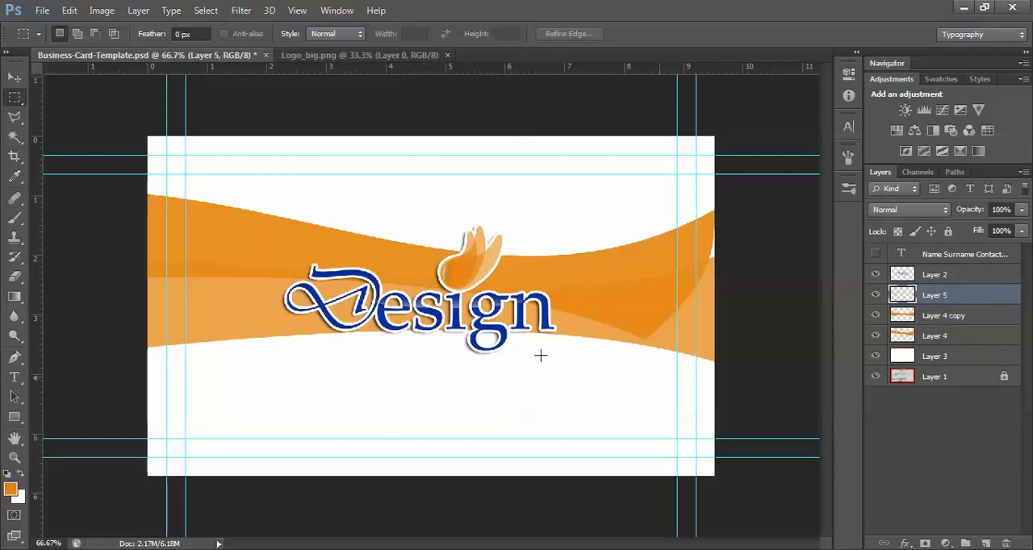
# Select a full-width rectangular band behind the logo and fill it with the orange foreground colour at 100% opacity
pyautogui.moveTo(125, 233); pyautogui.dragTo(732, 346)
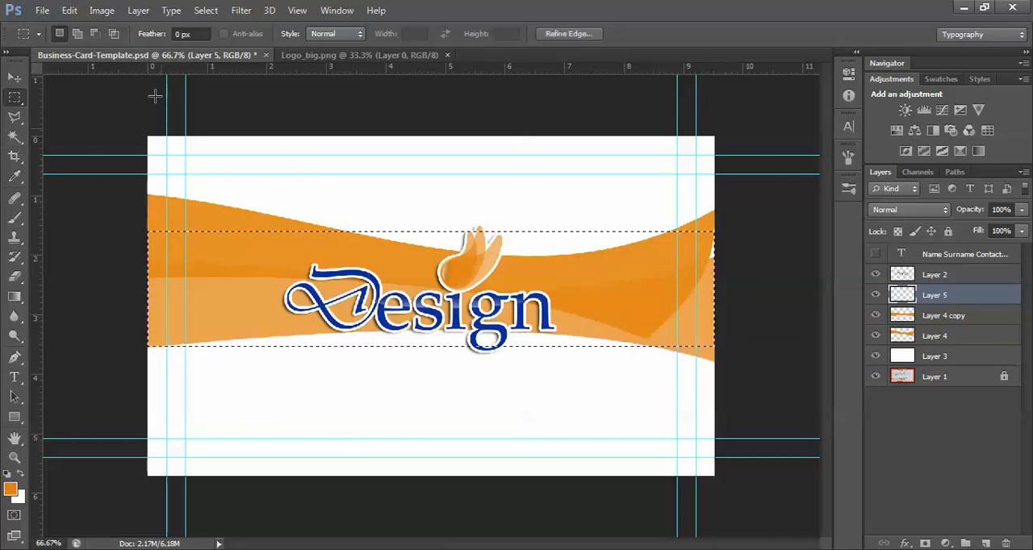
pyautogui.click(70, 10)
pyautogui.click(126, 215)
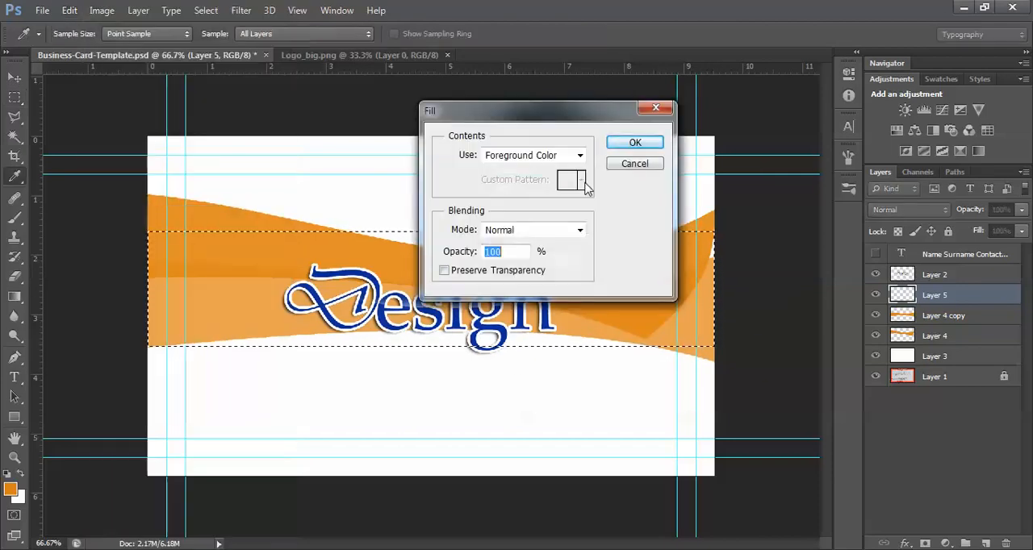
pyautogui.click(635, 141)
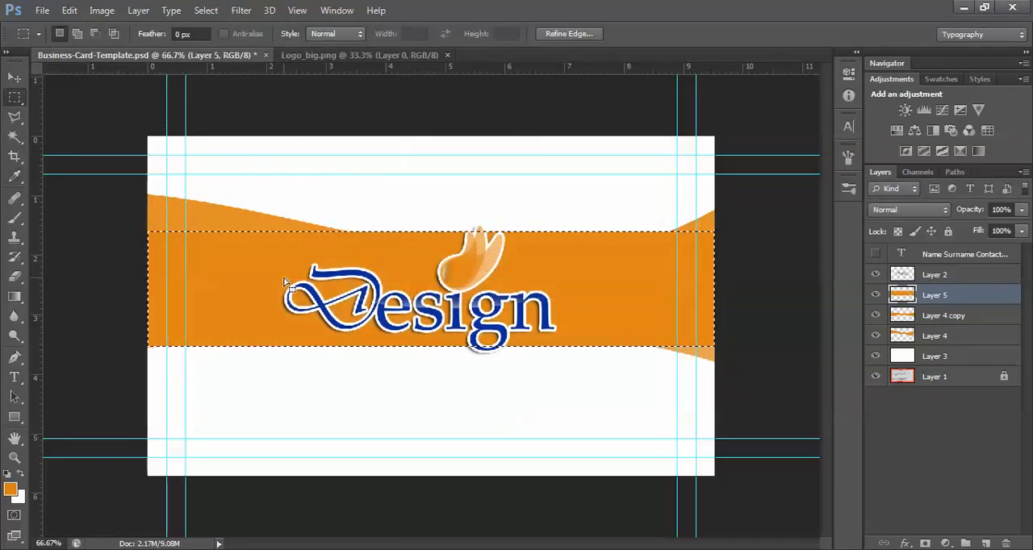
# Warp the orange band's right half into a curve, bending its upper edge down and lower edge up, and raise its lower right corner
pyautogui.hotkey('ctrl', 't')
pyautogui.rightClick(247, 258)
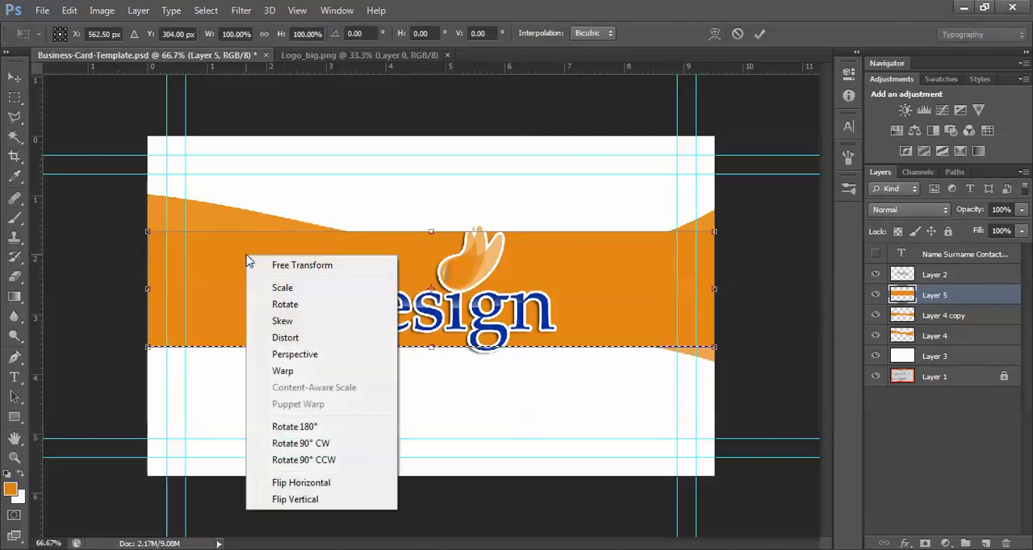
pyautogui.click(294, 370)
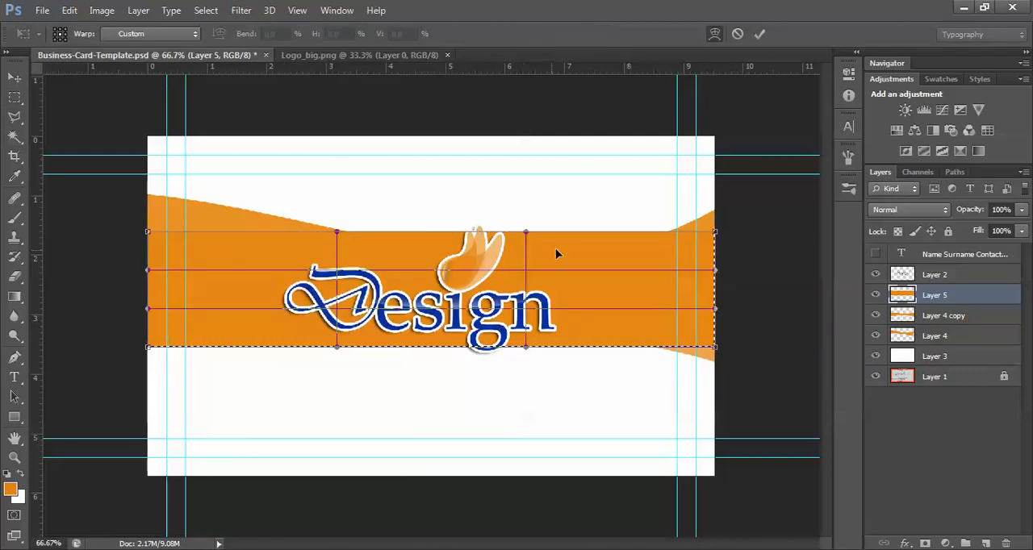
pyautogui.moveTo(526, 234); pyautogui.dragTo(544, 312)
pyautogui.moveTo(526, 348); pyautogui.dragTo(557, 220)
pyautogui.moveTo(713, 347); pyautogui.dragTo(725, 329)
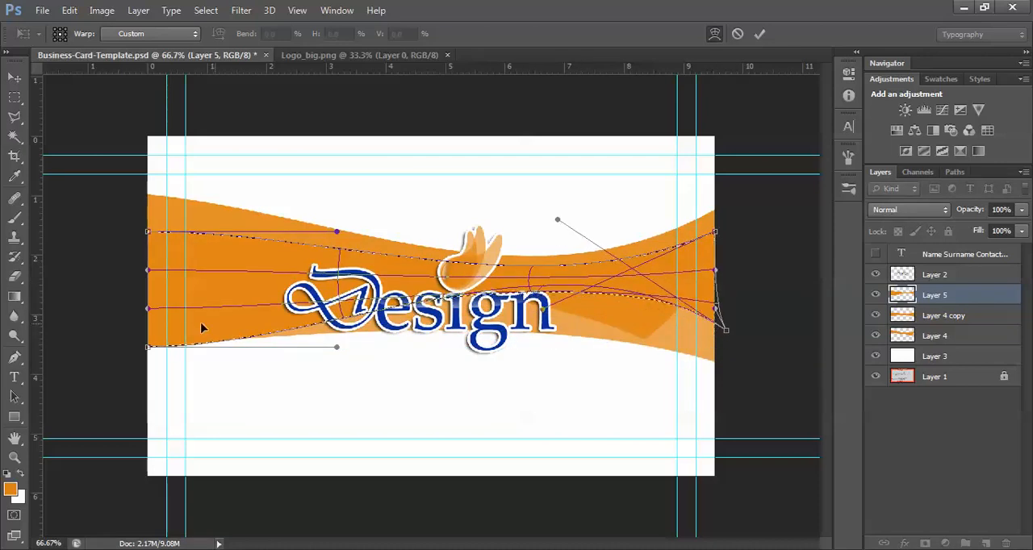
# Curve the band's lower left edge and raise that corner, apply the warp, and shift the deselected band slightly down
pyautogui.moveTo(336, 347); pyautogui.dragTo(300, 368)
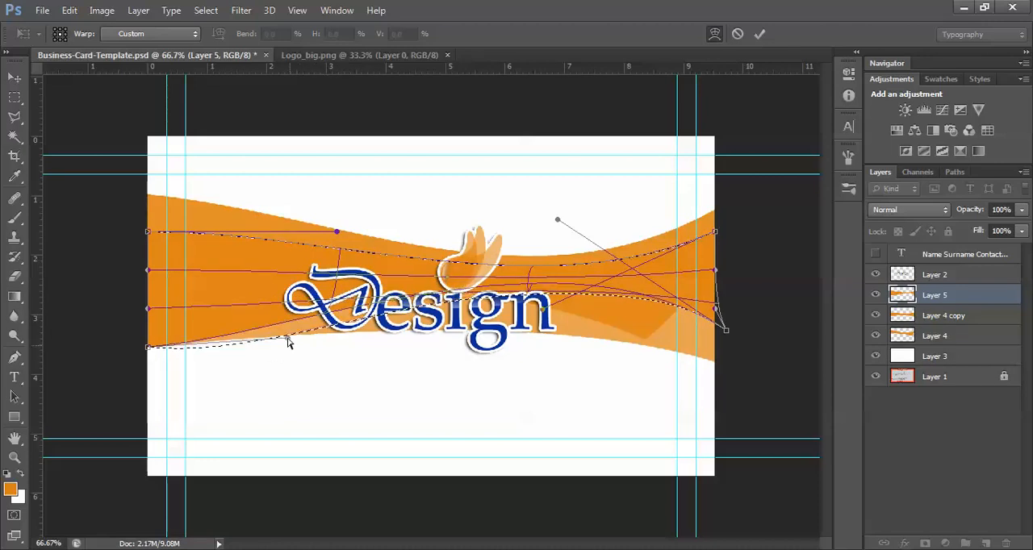
pyautogui.moveTo(147, 347); pyautogui.dragTo(147, 311)
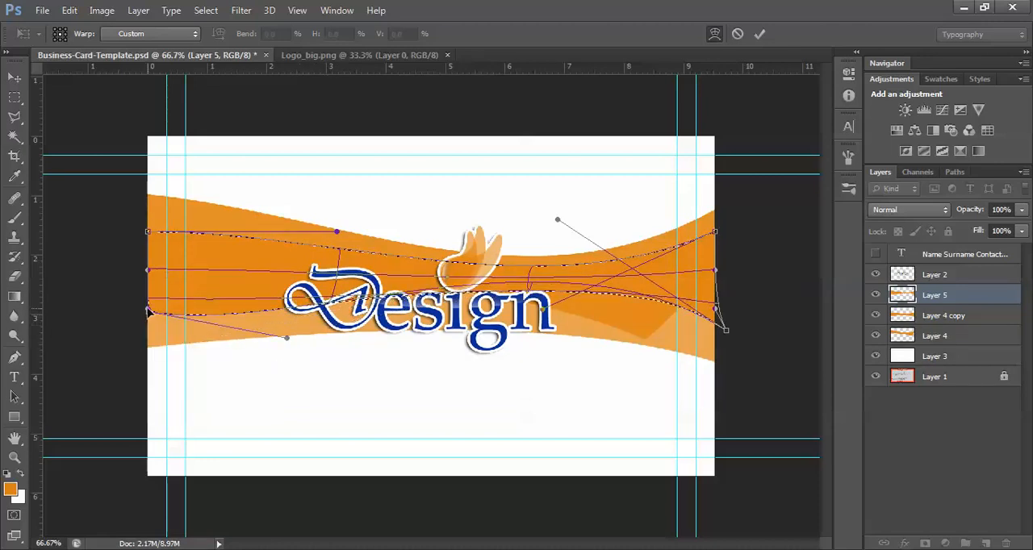
pyautogui.moveTo(287, 339); pyautogui.dragTo(278, 321)
pyautogui.press('Return')
pyautogui.hotkey('ctrl', 'd')
pyautogui.click(15, 78)
pyautogui.moveTo(486, 316)
pyautogui.mouseDown()
pyautogui.moveTo(484, 362)
pyautogui.moveTo(472, 312)
pyautogui.moveTo(480, 314)
pyautogui.moveTo(470, 314)
pyautogui.mouseUp()
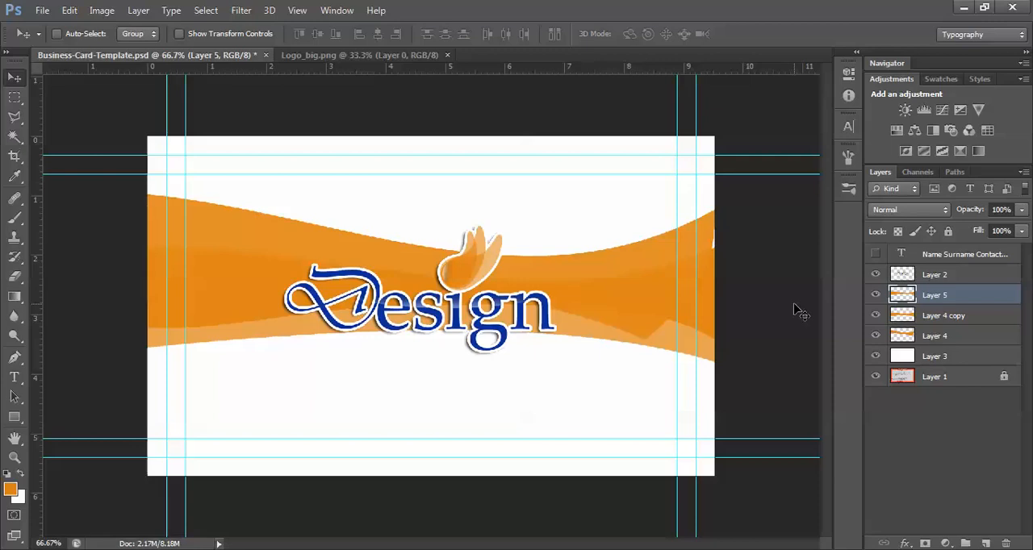
# Load the curved band's outline as a selection and set up a Blue, Yellow, Blue gradient with the end stops at 0% and 100%
pyautogui.keyDown('ctrl'); pyautogui.click(904, 296); pyautogui.keyUp('ctrl')
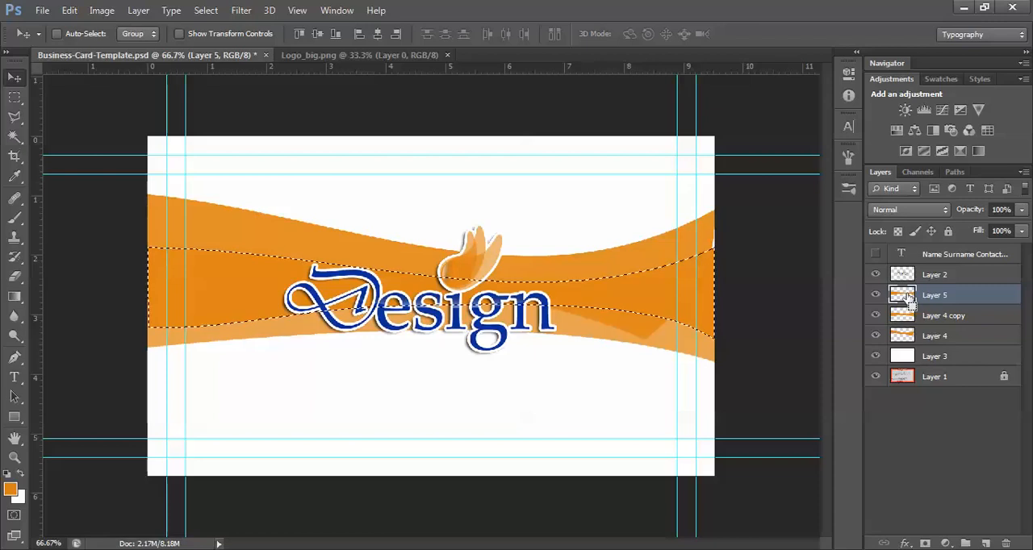
pyautogui.click(15, 296)
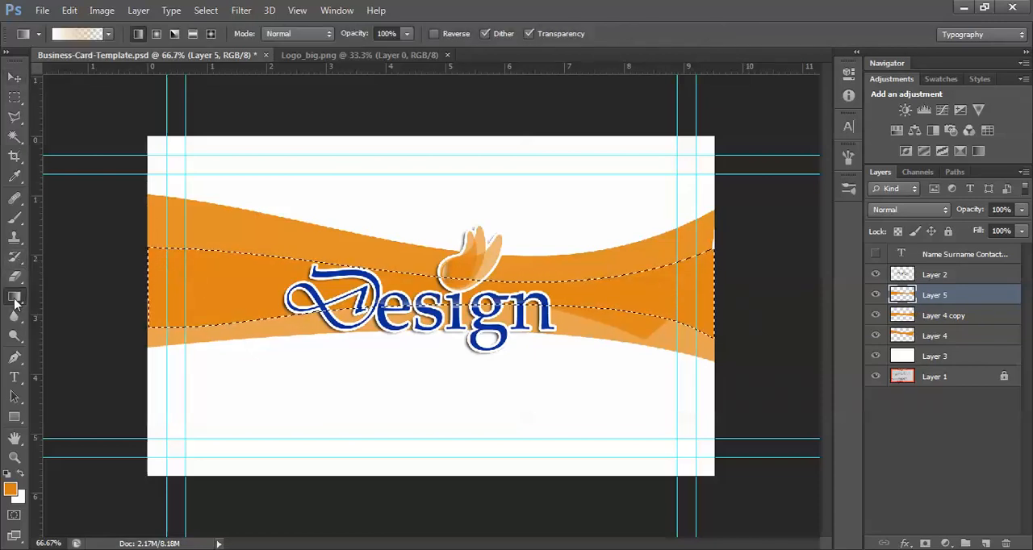
pyautogui.click(81, 34)
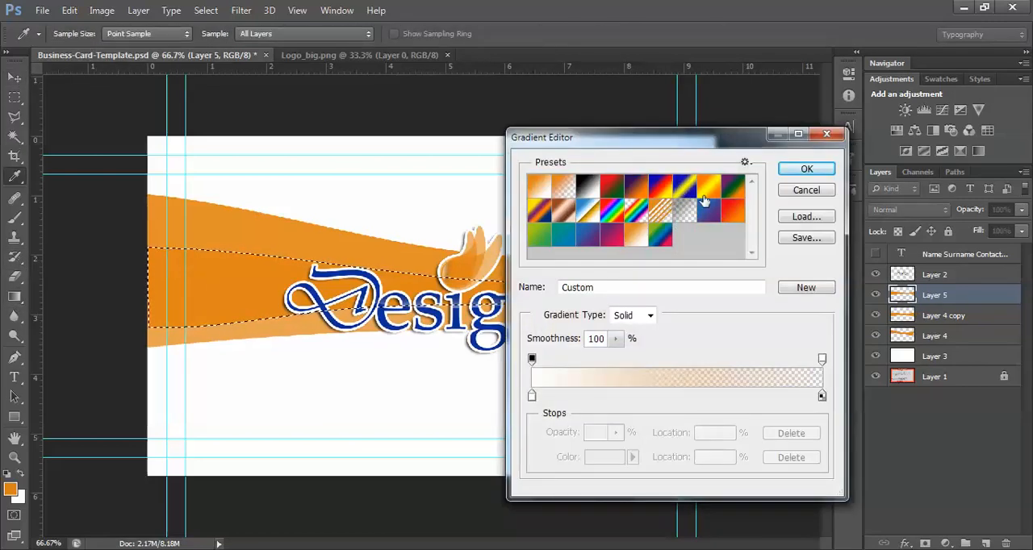
pyautogui.click(688, 186)
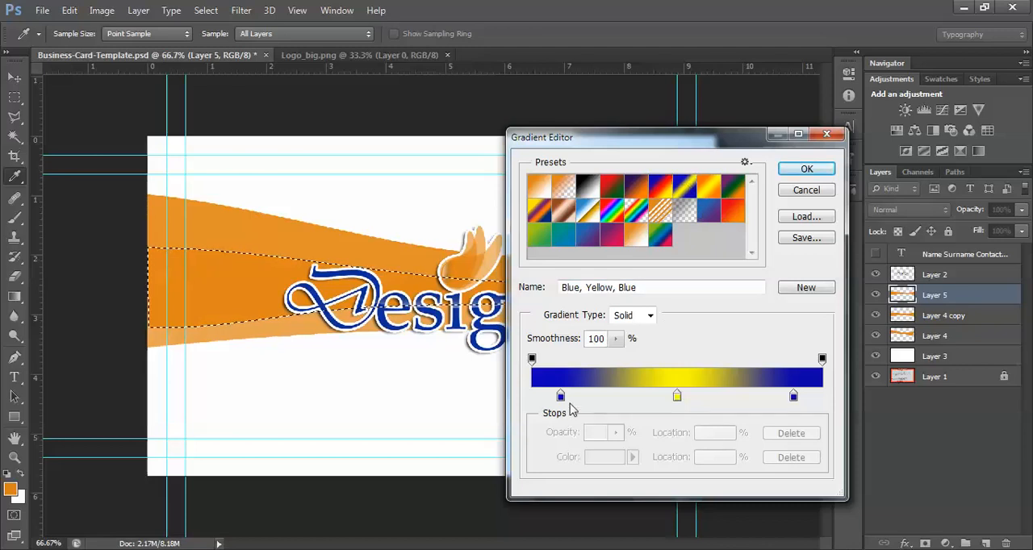
pyautogui.moveTo(561, 397); pyautogui.dragTo(521, 407)
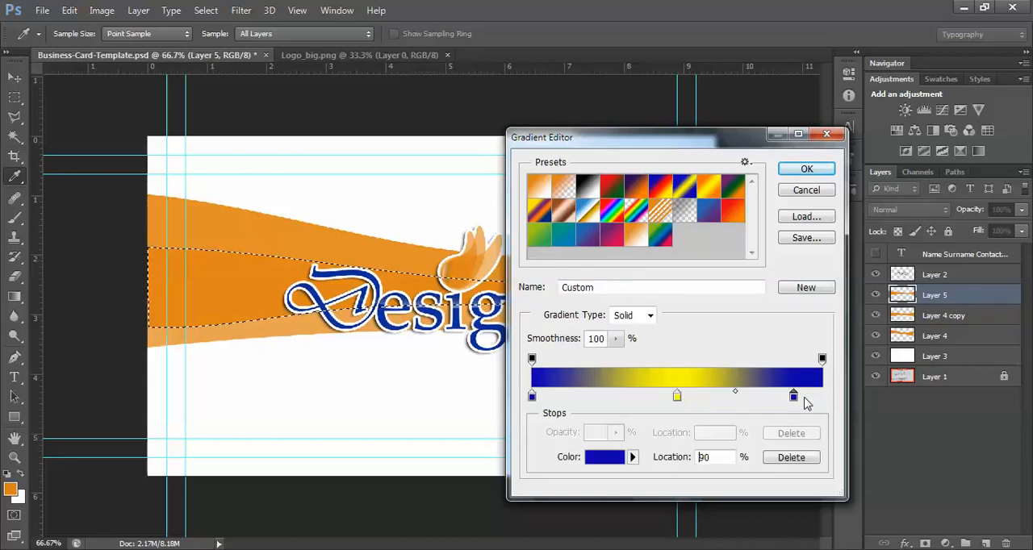
pyautogui.moveTo(795, 401); pyautogui.dragTo(839, 398)
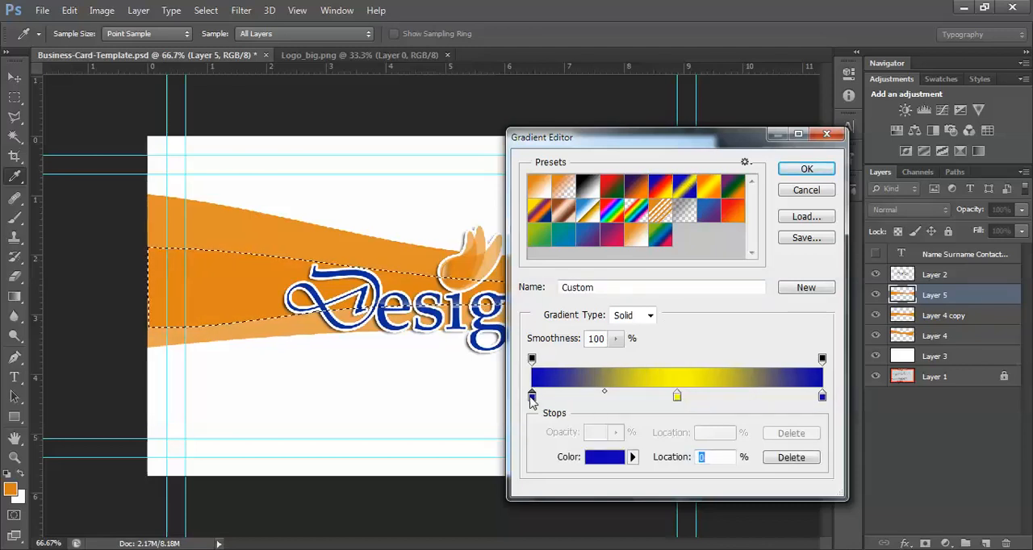
# Recolour both end stops of the gradient to the band's orange, e1861b
pyautogui.doubleClick(531, 397)
pyautogui.click(253, 270)
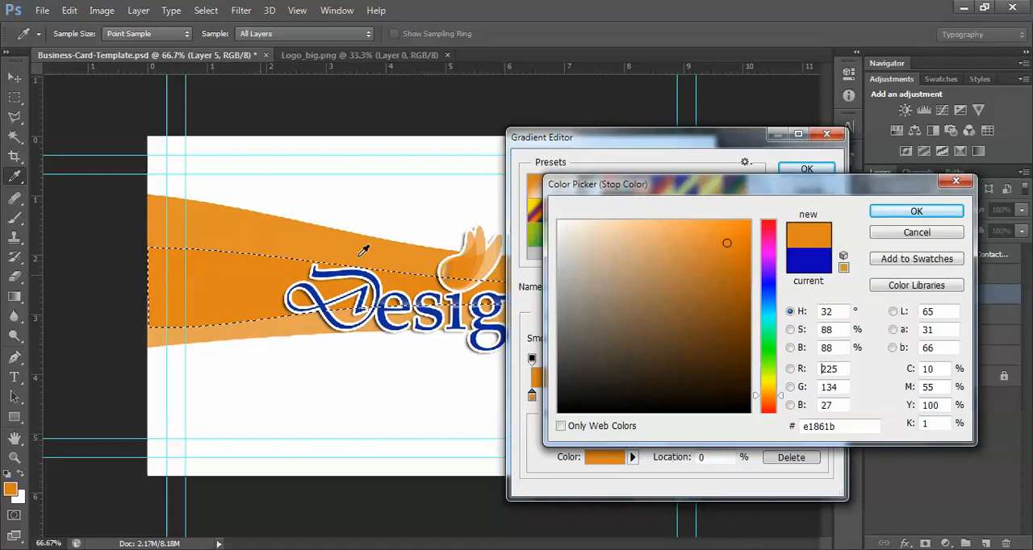
pyautogui.click(904, 211)
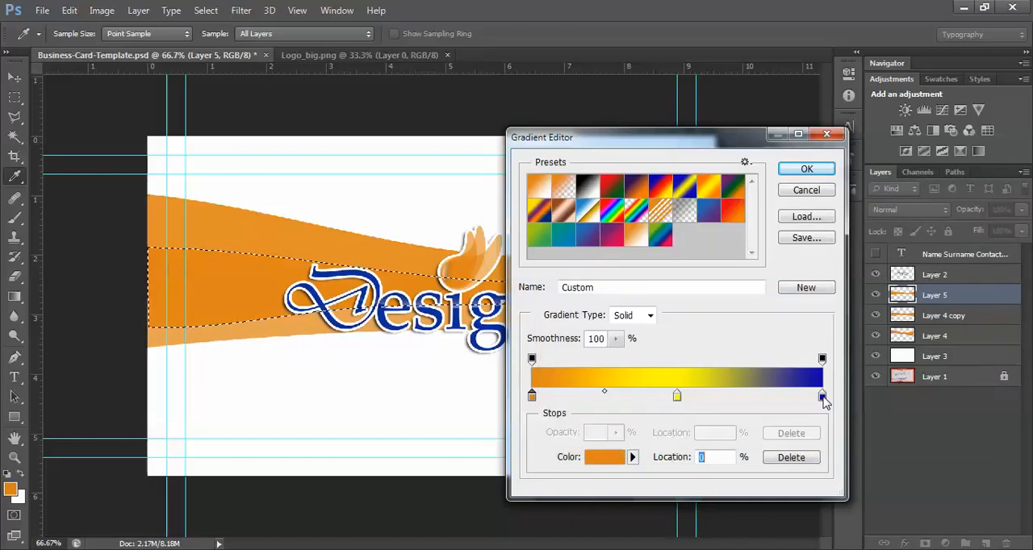
pyautogui.doubleClick(822, 397)
pyautogui.click(272, 278)
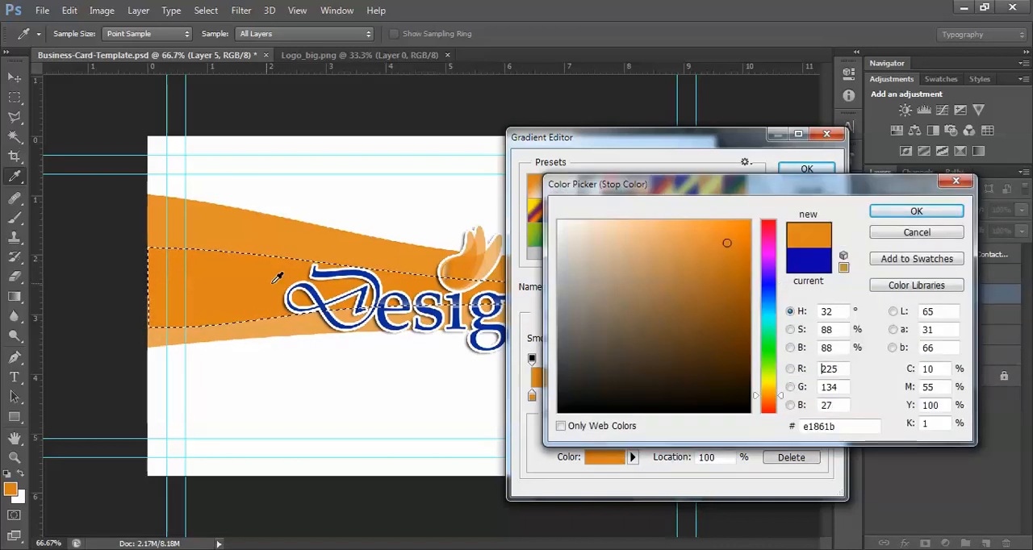
pyautogui.click(916, 212)
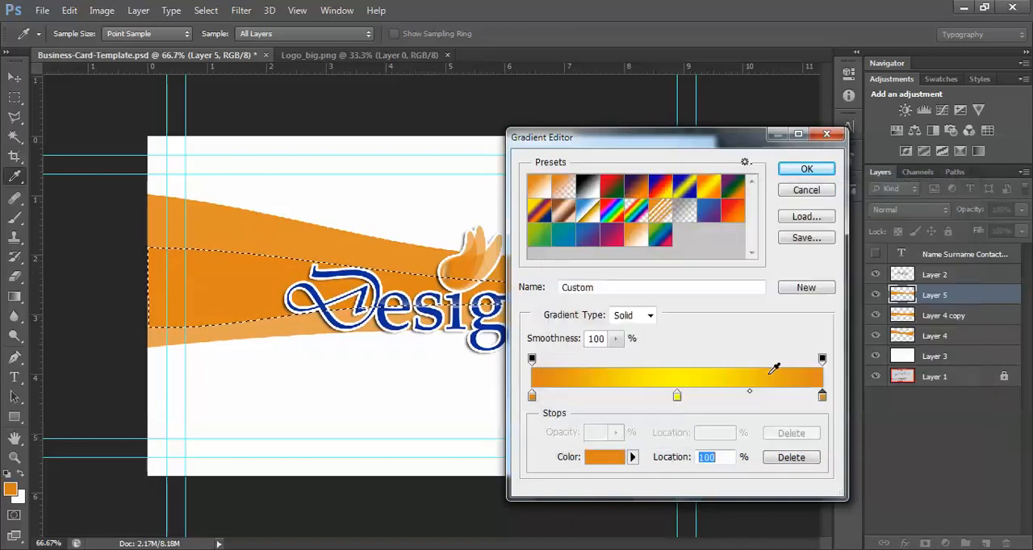
# Set the gradient's middle stop to the lighter orange eeb776 and accept the gradient
pyautogui.doubleClick(676, 397)
pyautogui.click(230, 283)
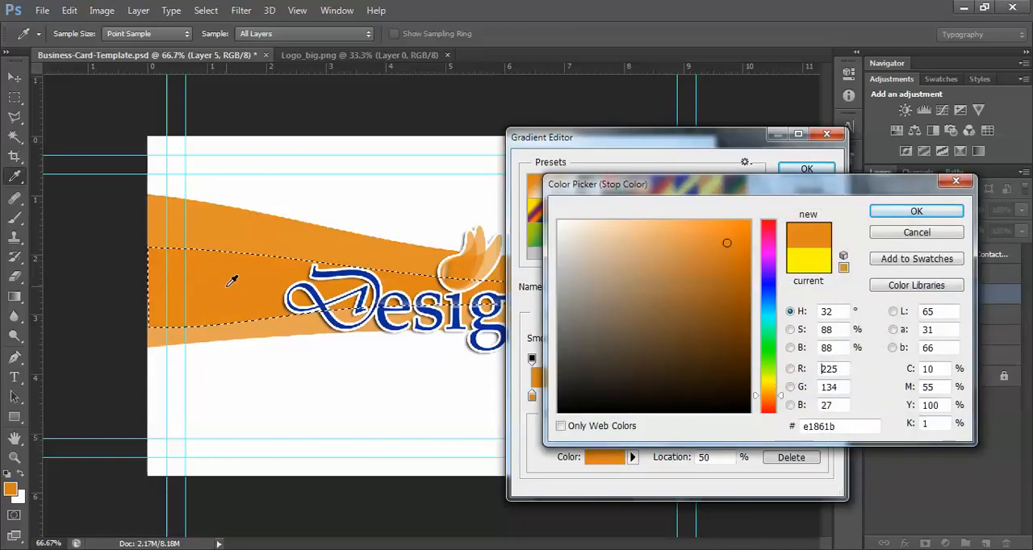
pyautogui.moveTo(722, 243); pyautogui.dragTo(683, 235)
pyautogui.click(907, 211)
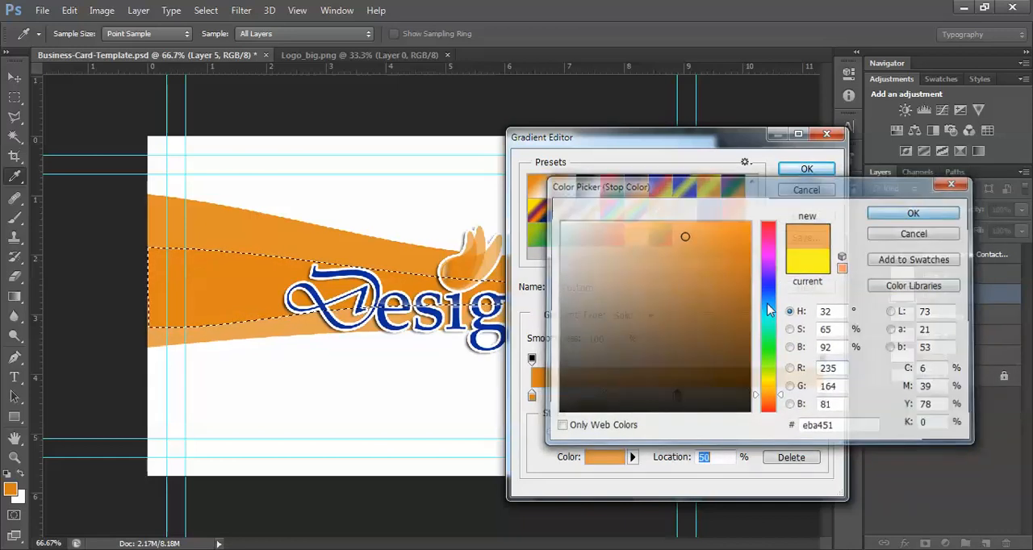
pyautogui.doubleClick(678, 396)
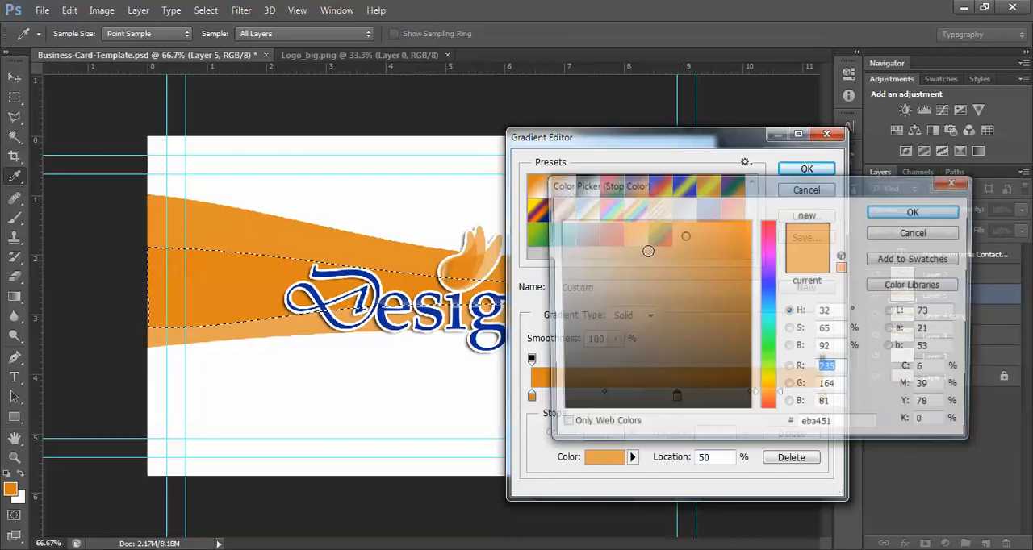
pyautogui.click(932, 213)
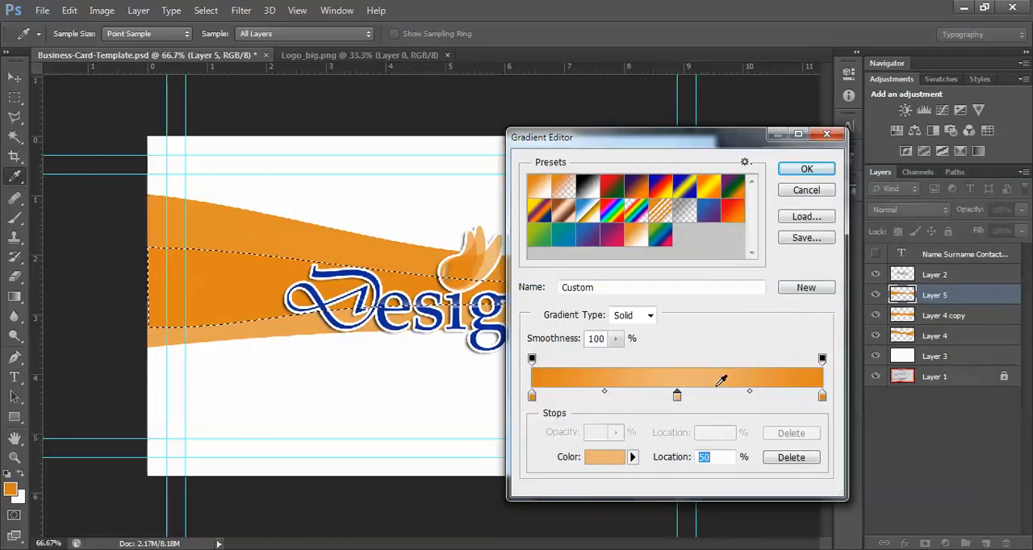
pyautogui.click(804, 171)
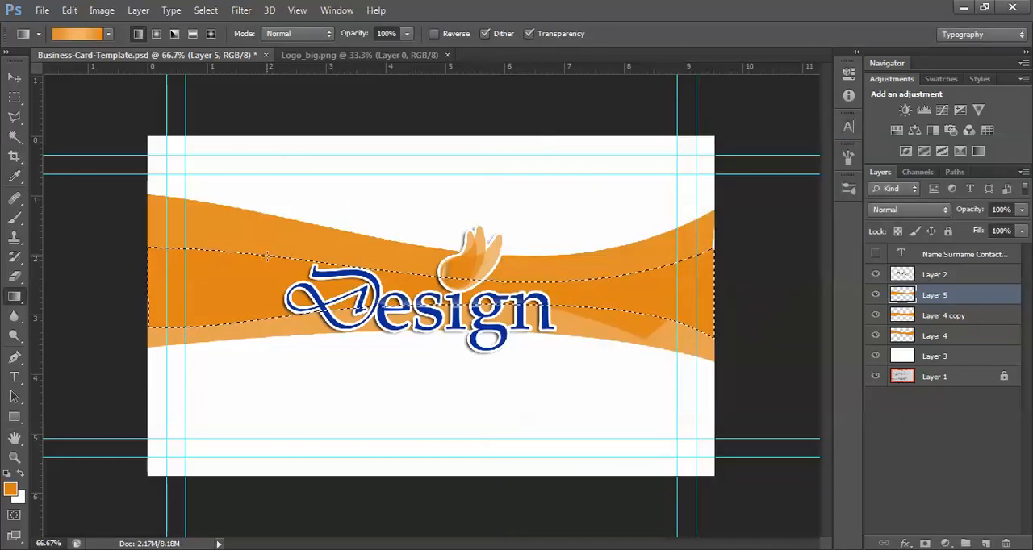
# Fill the selected band with the linear orange gradient from its upper to its lower edge and deselect it
pyautogui.moveTo(267, 257); pyautogui.dragTo(267, 319)
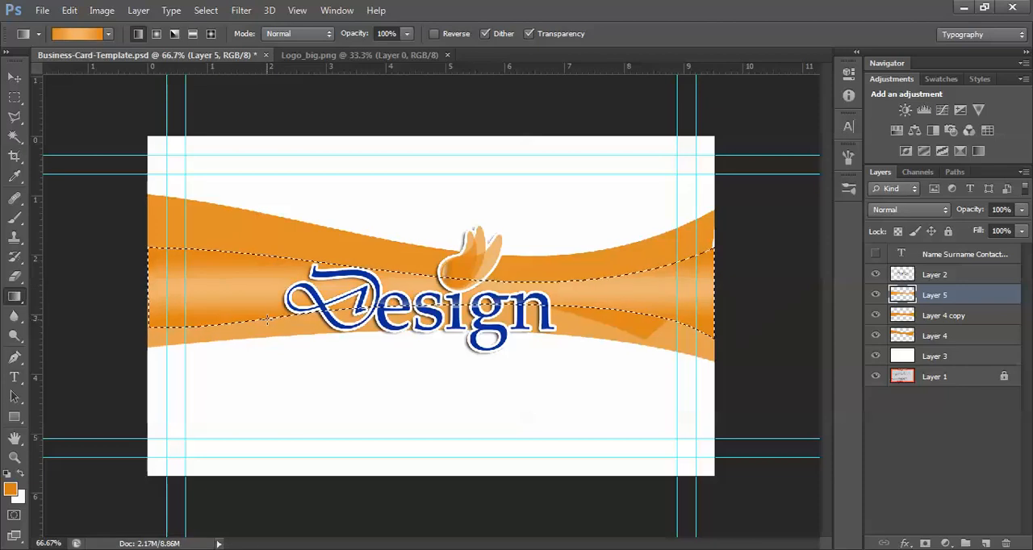
pyautogui.click(21, 100)
pyautogui.click(295, 125)
# Load the outline of the Layer 4 copy wave as a selection and fill it vertically with the same orange gradient
pyautogui.click(960, 317)
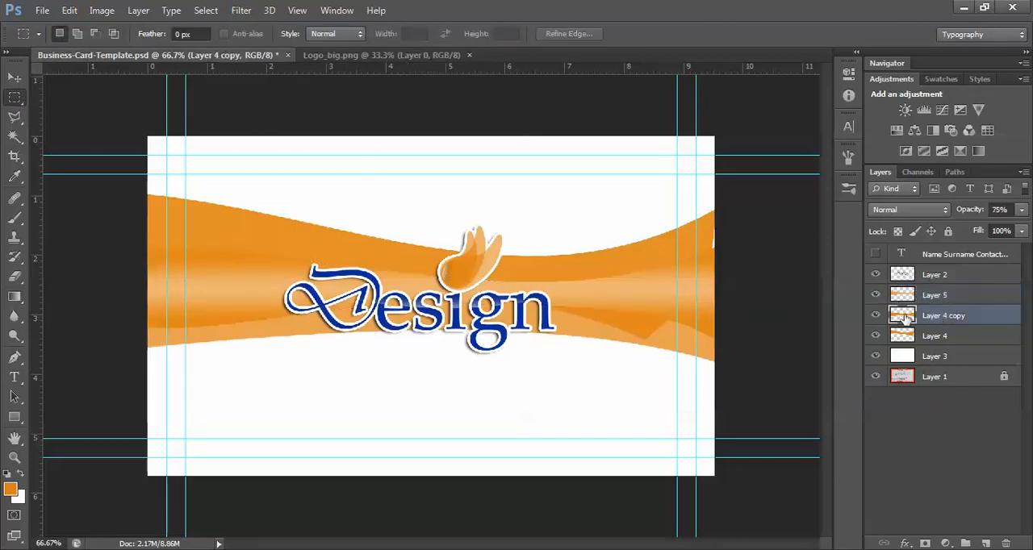
pyautogui.keyDown('ctrl'); pyautogui.click(903, 316); pyautogui.keyUp('ctrl')
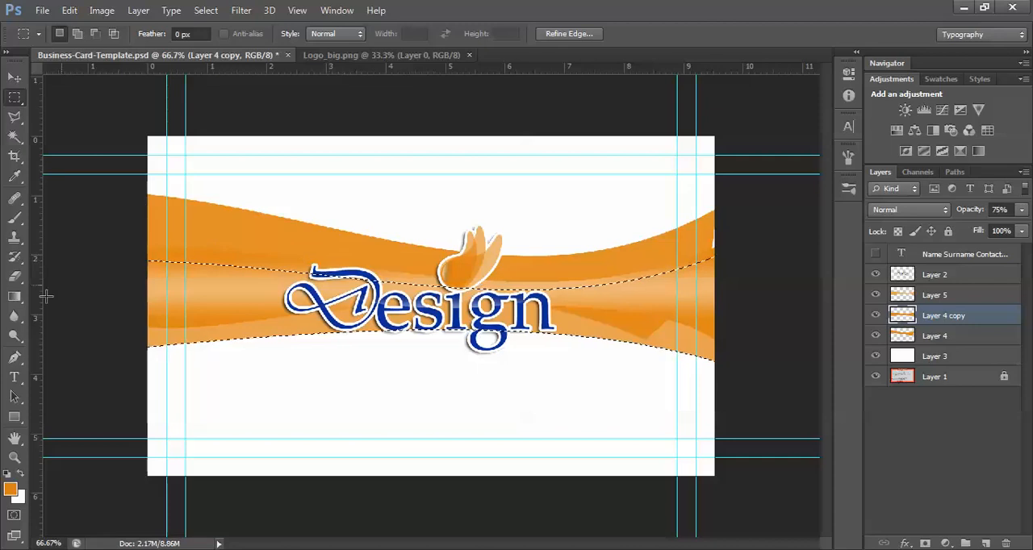
pyautogui.click(15, 297)
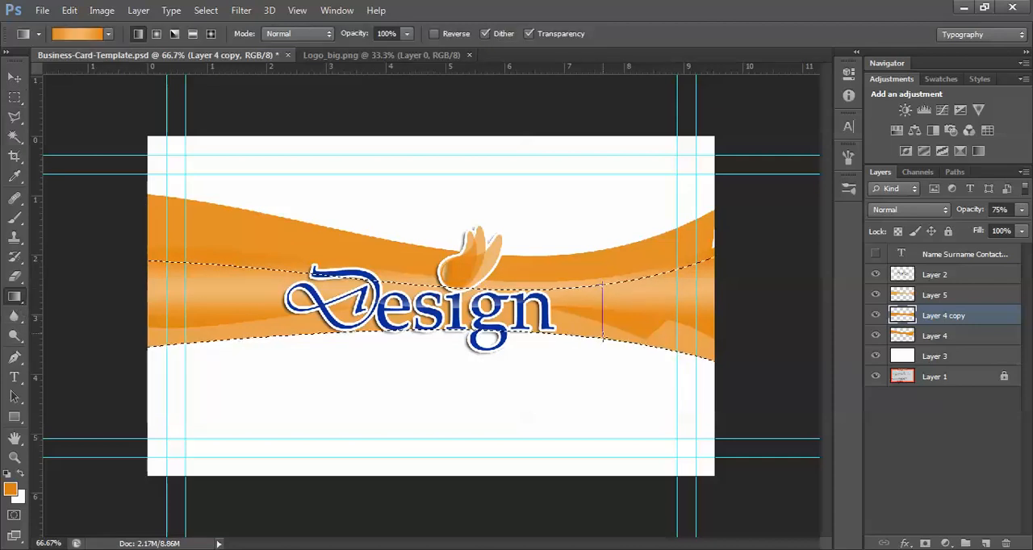
# Load the outline of the original wave on Layer 4, fill it vertically with the orange gradient, and deselect it
pyautogui.click(932, 338)
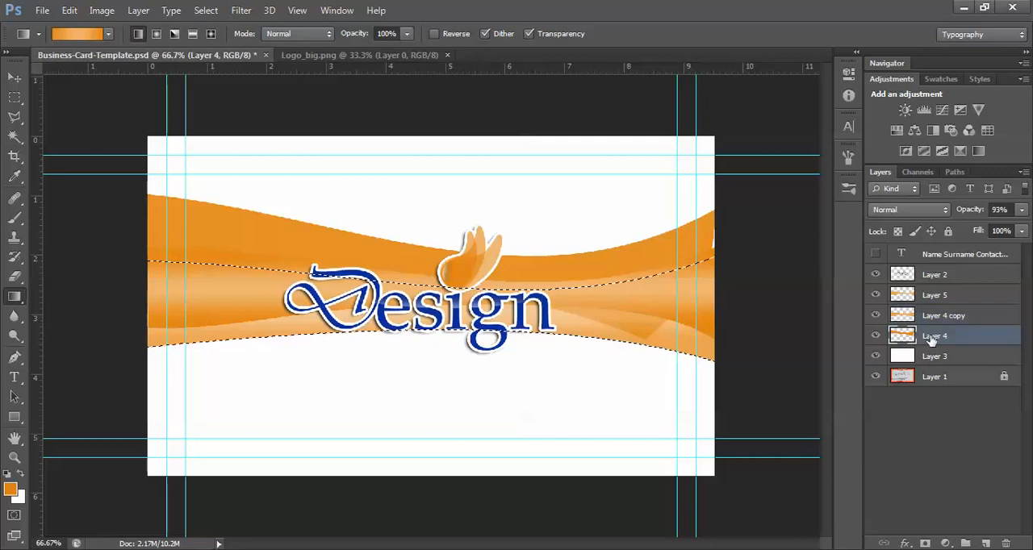
pyautogui.keyDown('ctrl'); pyautogui.click(904, 335); pyautogui.keyUp('ctrl')
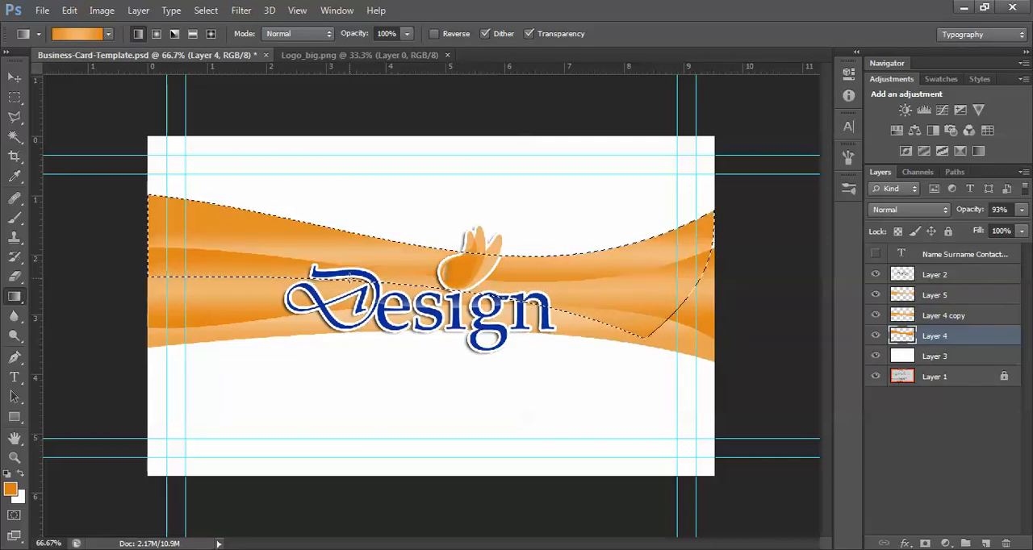
pyautogui.click(16, 98)
pyautogui.click(320, 243)
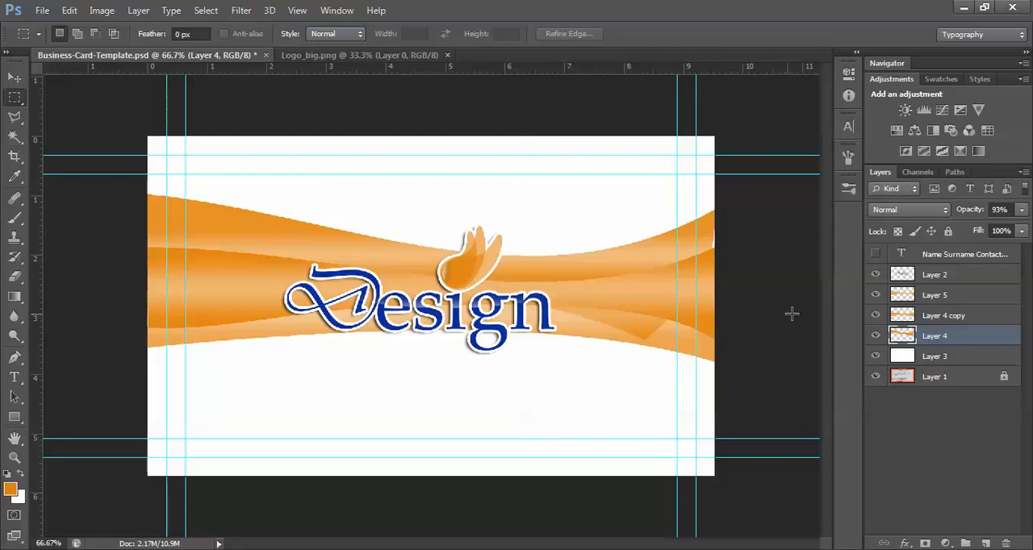
# Select the three wave layers together and move them down into the lower half of the card, near the lower guides
pyautogui.keyDown('shift'); pyautogui.click(945, 297); pyautogui.keyUp('shift')
pyautogui.click(16, 78)
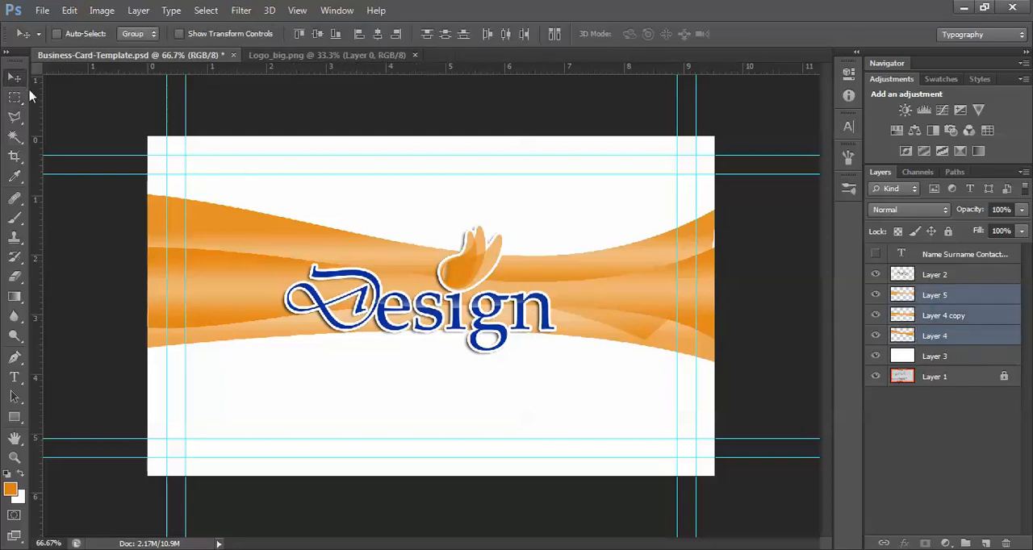
pyautogui.press('Down')
pyautogui.press('Down')
pyautogui.press('Down')
pyautogui.press('Down')
pyautogui.press('Down')
pyautogui.press('Down')
pyautogui.press('Down')
pyautogui.press('Down')
pyautogui.press('Down')
pyautogui.press('Down')
pyautogui.press('Down')
pyautogui.press('Down')
pyautogui.press('Down')
pyautogui.press('Down')
pyautogui.press('Down')
pyautogui.press('Down')
pyautogui.press('Down')
pyautogui.press('Down')
pyautogui.press('Down')
pyautogui.press('Down')
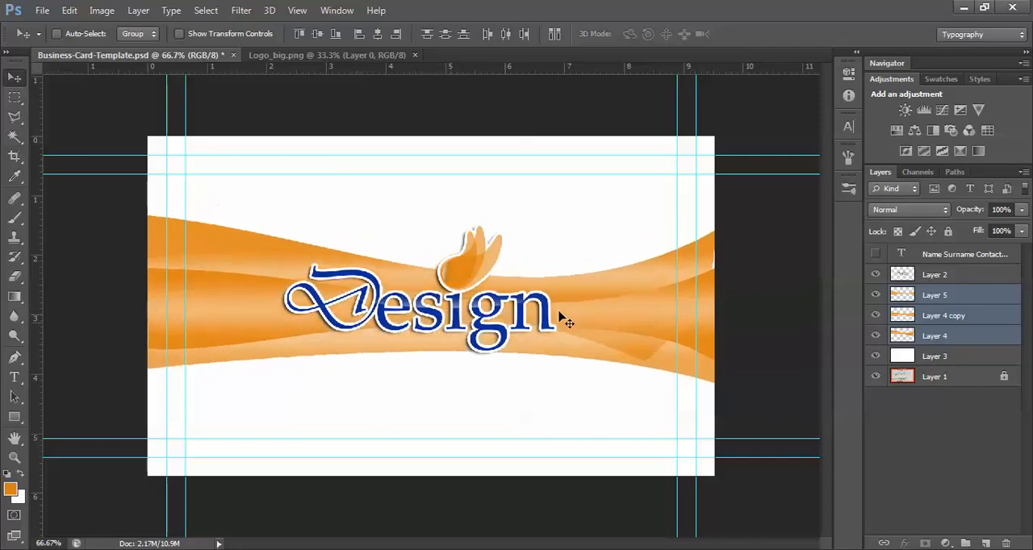
pyautogui.press('Down')
pyautogui.press('Down')
pyautogui.press('Down')
pyautogui.press('Down')
pyautogui.press('Down')
pyautogui.press('Down')
pyautogui.press('Down')
pyautogui.press('Down')
pyautogui.press('Down')
pyautogui.press('Down')
pyautogui.press('Down')
pyautogui.press('Down')
pyautogui.press('Down')
pyautogui.press('Down')
pyautogui.press('Down')
pyautogui.press('Down')
pyautogui.press('Down')
pyautogui.press('Down')
pyautogui.press('Down')
pyautogui.press('Down')
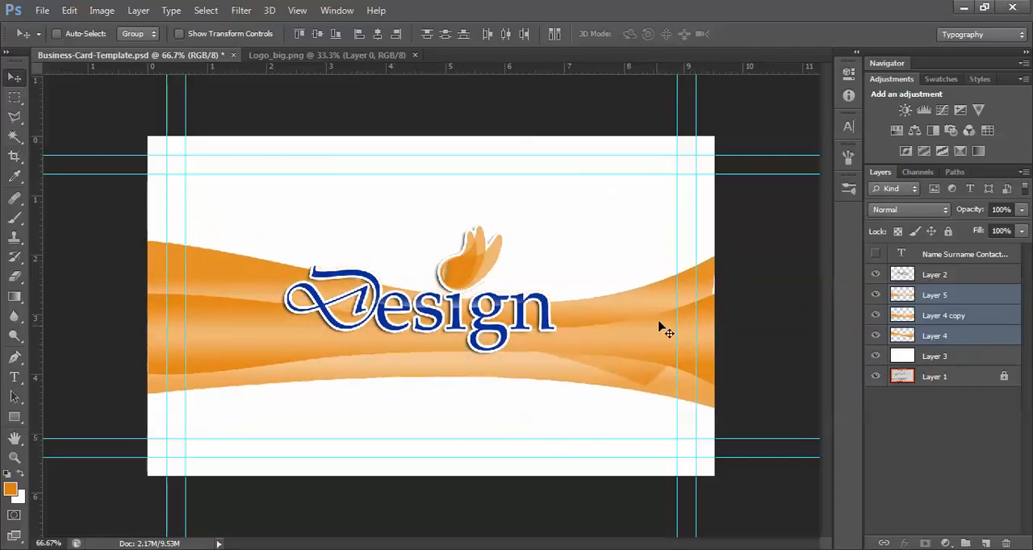
pyautogui.hotkey('shift', 'Down')
pyautogui.hotkey('shift', 'Down')
pyautogui.hotkey('shift', 'Down')
pyautogui.hotkey('shift', 'Down')
pyautogui.hotkey('shift', 'Down')
pyautogui.hotkey('shift', 'Down')
pyautogui.hotkey('shift', 'Down')
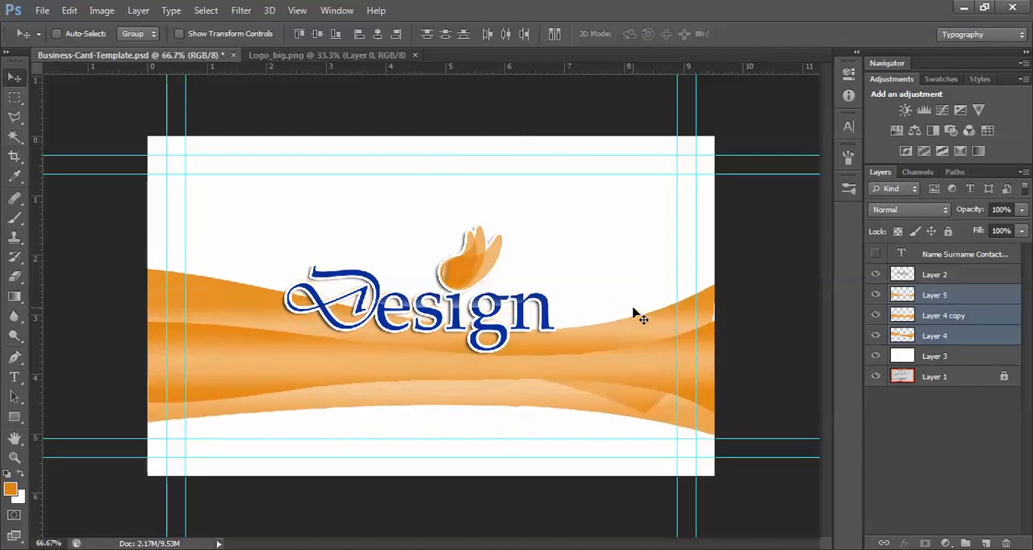
pyautogui.hotkey('shift', 'Down')
pyautogui.hotkey('shift', 'Down')
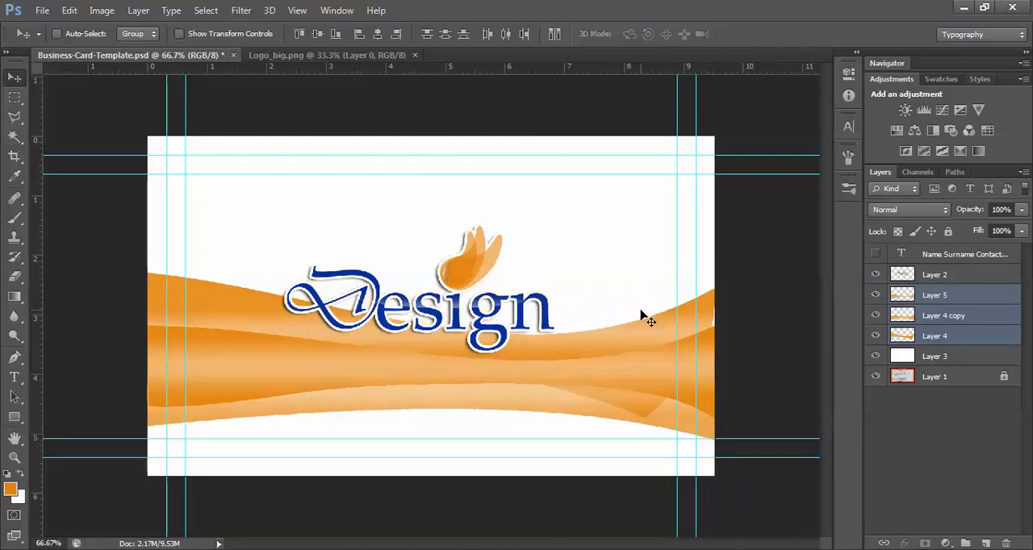
pyautogui.hotkey('shift', 'Down')
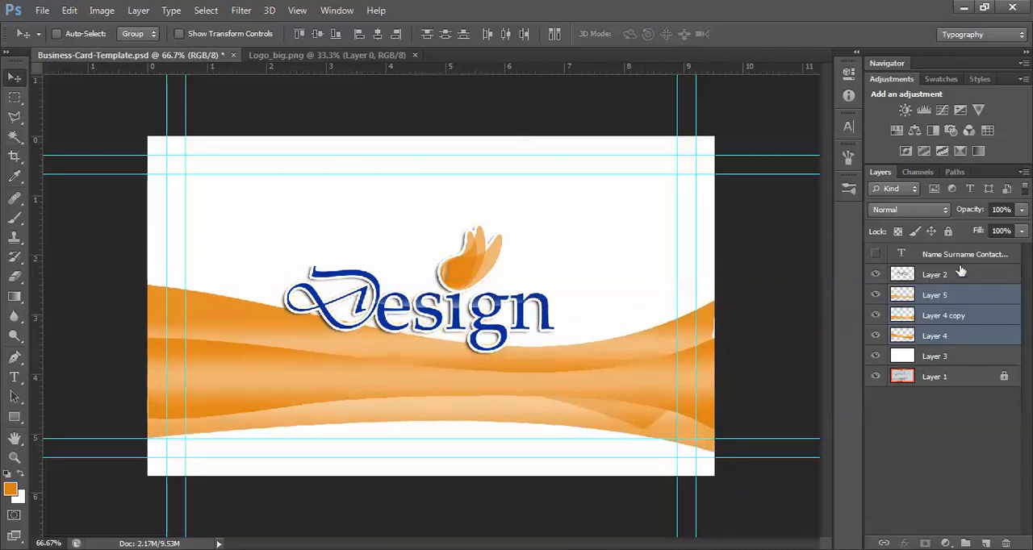
# Move the Design logo on Layer 2 down and slightly right so it sits over the waves
pyautogui.click(944, 275)
pyautogui.moveTo(425, 320); pyautogui.dragTo(441, 378)
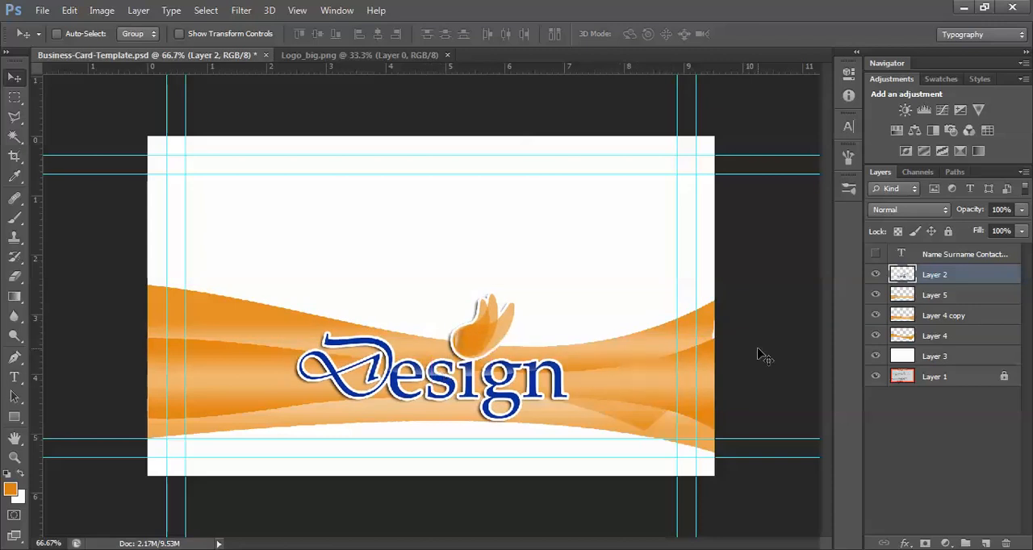
# Show the hidden contact details text layer and move it up into the white area above the Design logo
pyautogui.click(875, 254)
pyautogui.click(951, 255)
pyautogui.moveTo(325, 326); pyautogui.dragTo(380, 258)
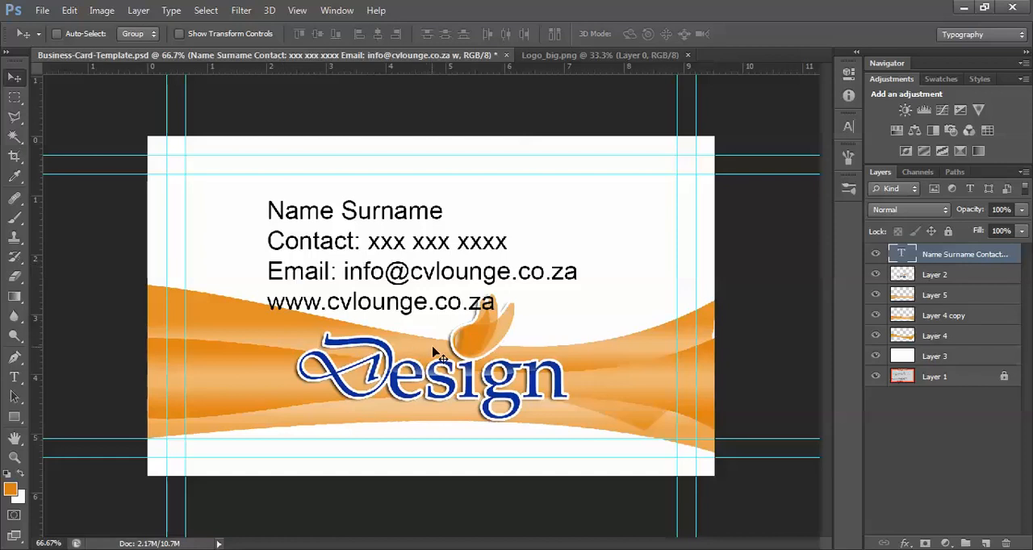
# Set all of the contact details text in the Palatino Linotype font, Italic style
pyautogui.click(15, 378)
pyautogui.click(322, 242)
pyautogui.hotkey('ctrl', 'a')
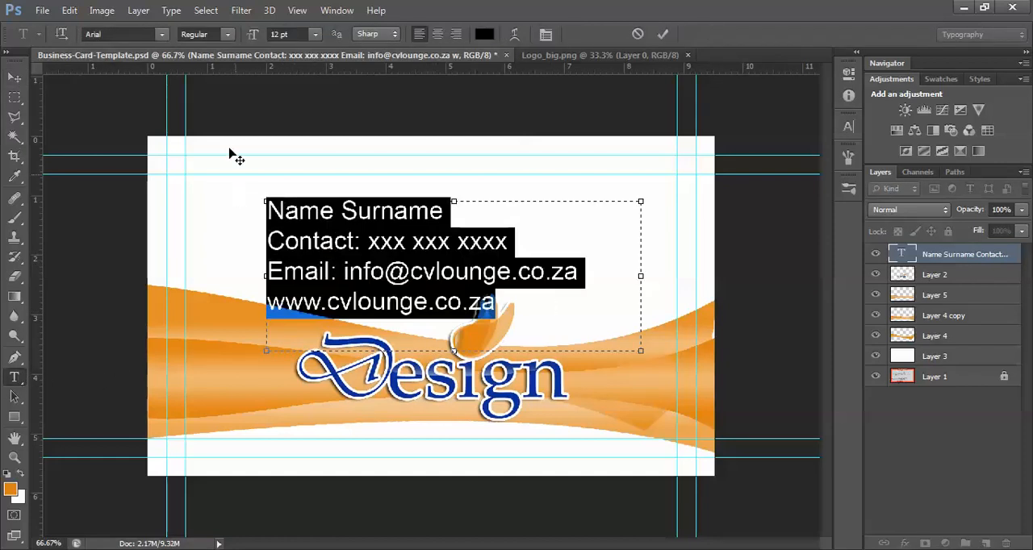
pyautogui.click(162, 35)
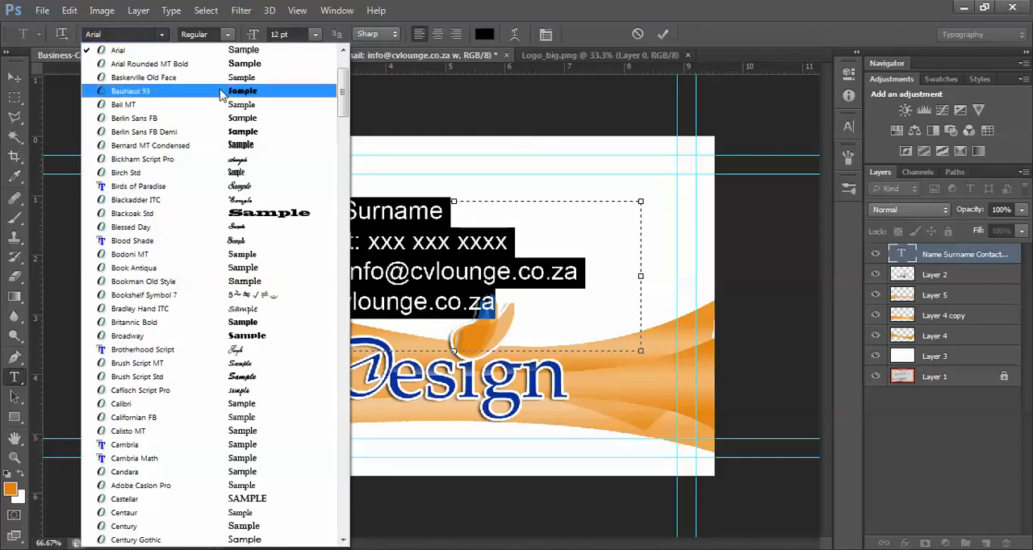
pyautogui.moveTo(349, 83); pyautogui.dragTo(339, 300)
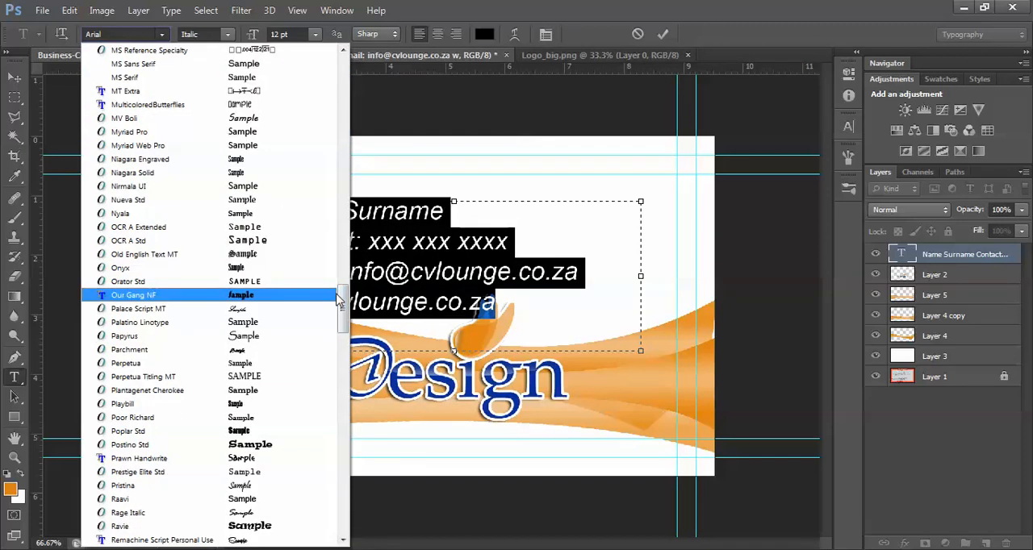
pyautogui.scroll(-2, 281, 379)
pyautogui.scroll(-2, 281, 379)
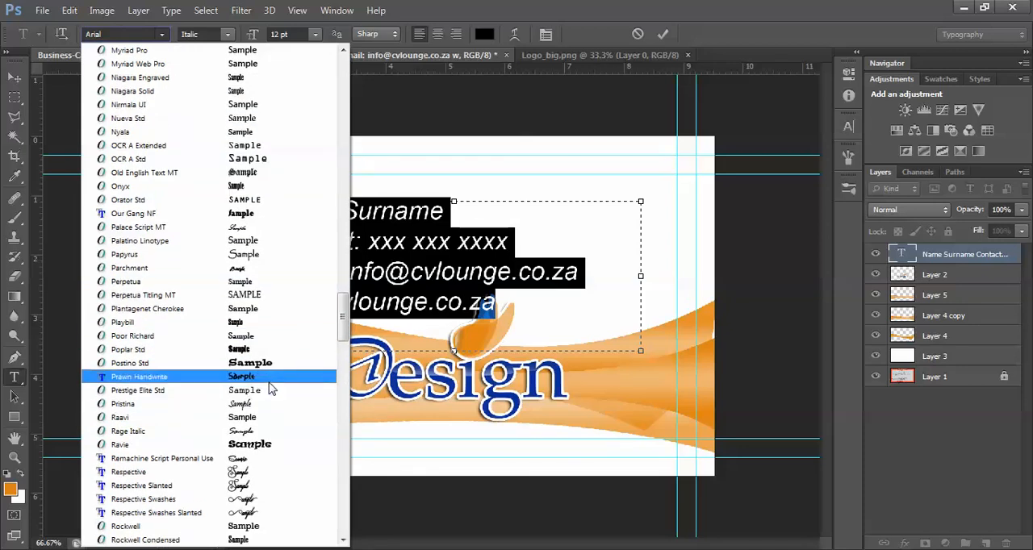
pyautogui.click(264, 246)
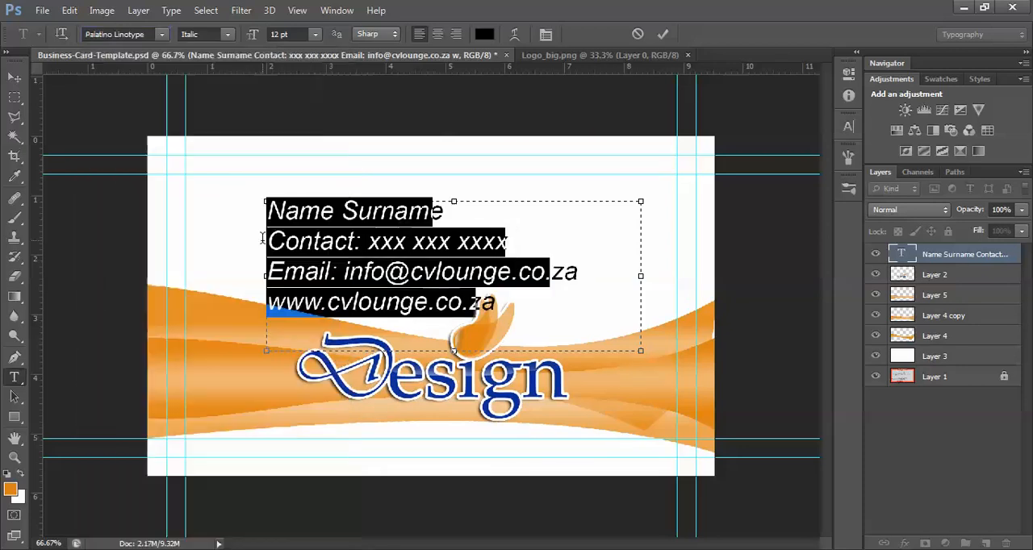
# Reduce the size of the whole contact details text to 9 pt
pyautogui.click(482, 302)
pyautogui.moveTo(500, 302); pyautogui.dragTo(351, 108)
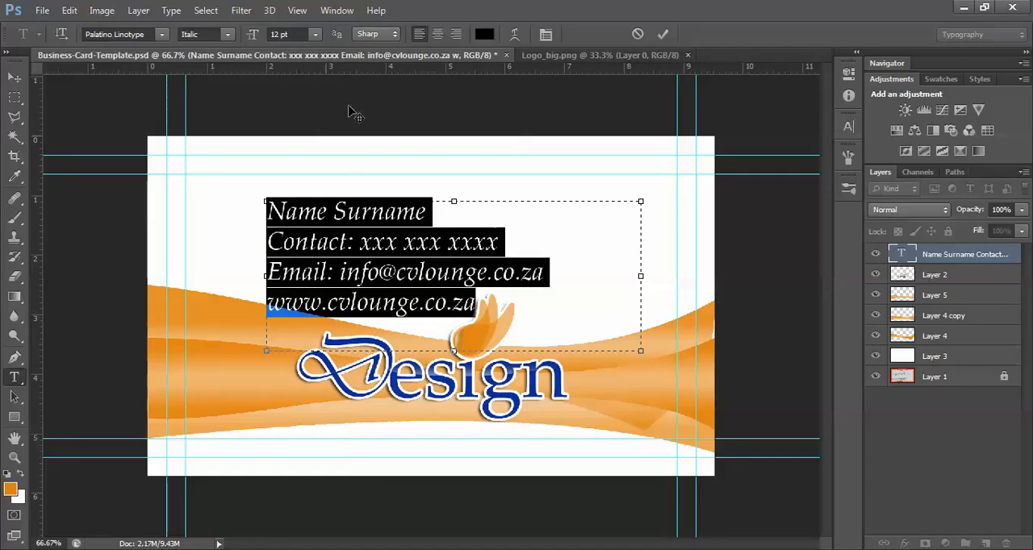
pyautogui.click(316, 34)
pyautogui.click(316, 126)
pyautogui.click(316, 34)
pyautogui.click(318, 108)
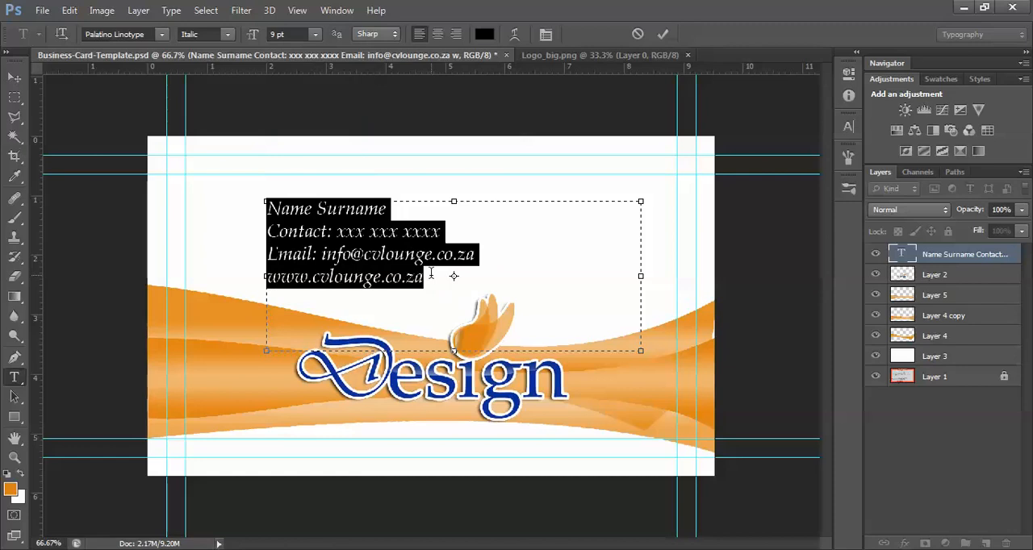
# Move the contact details into the card's upper-right corner inside the guides, and shift the Layer 2 logo left over the waves
pyautogui.click(487, 279)
pyautogui.moveTo(478, 282); pyautogui.dragTo(258, 177)
pyautogui.click(14, 77)
pyautogui.moveTo(352, 250); pyautogui.dragTo(555, 225)
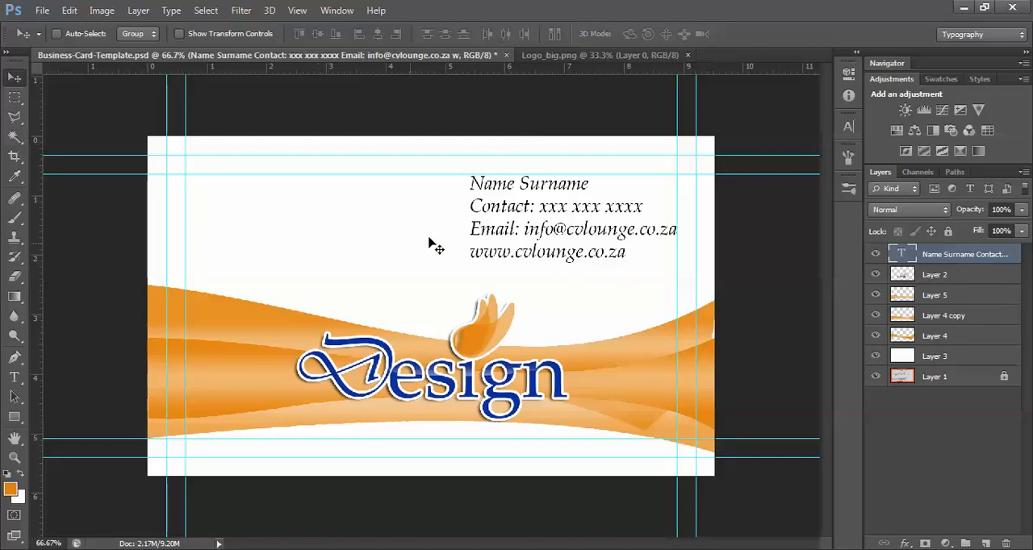
pyautogui.click(934, 276)
pyautogui.moveTo(432, 379); pyautogui.dragTo(326, 368)
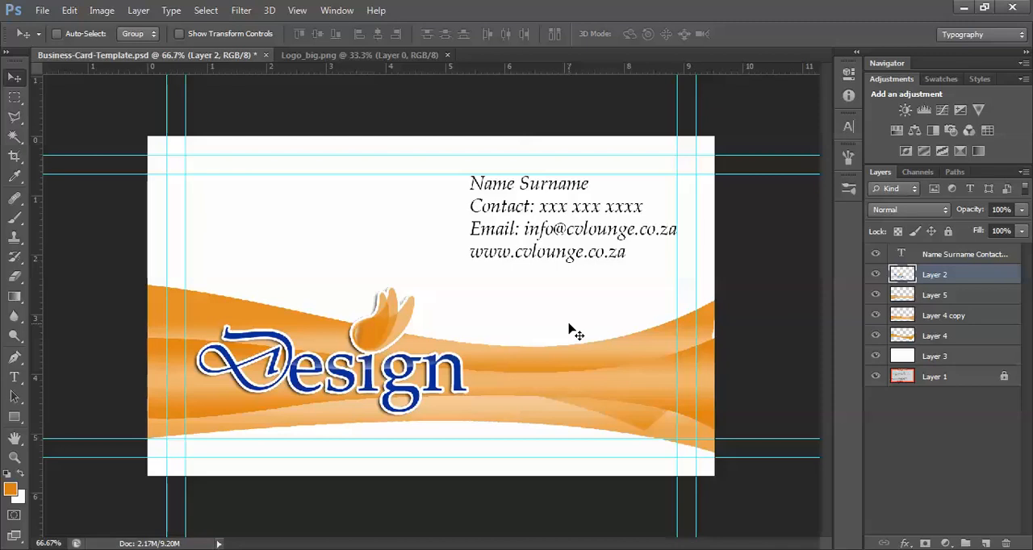
# Convert the document to CMYK Color, merging the layers and accepting the U.S. Web Coated (SWOP) v2 profile
pyautogui.click(102, 12)
pyautogui.moveTo(119, 32)
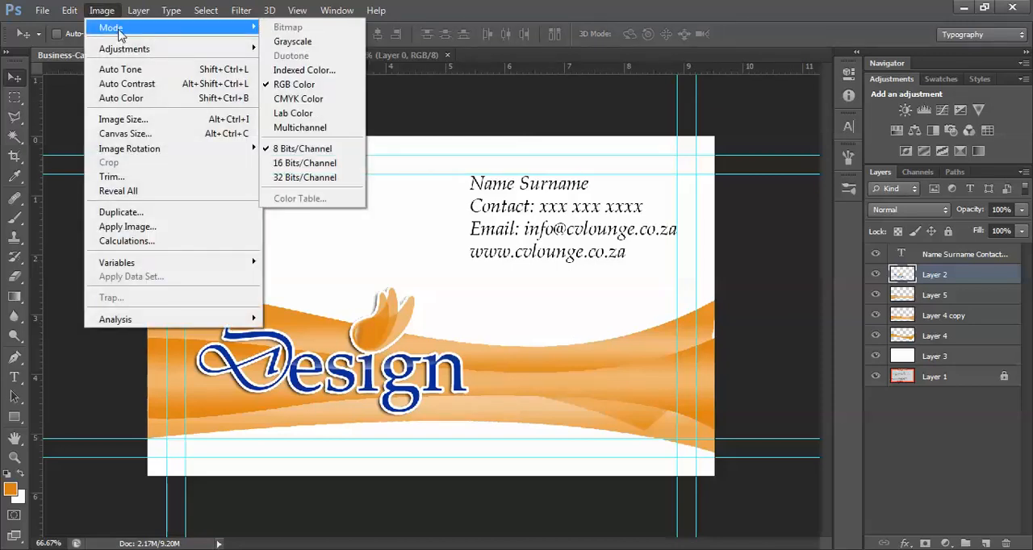
pyautogui.click(317, 100)
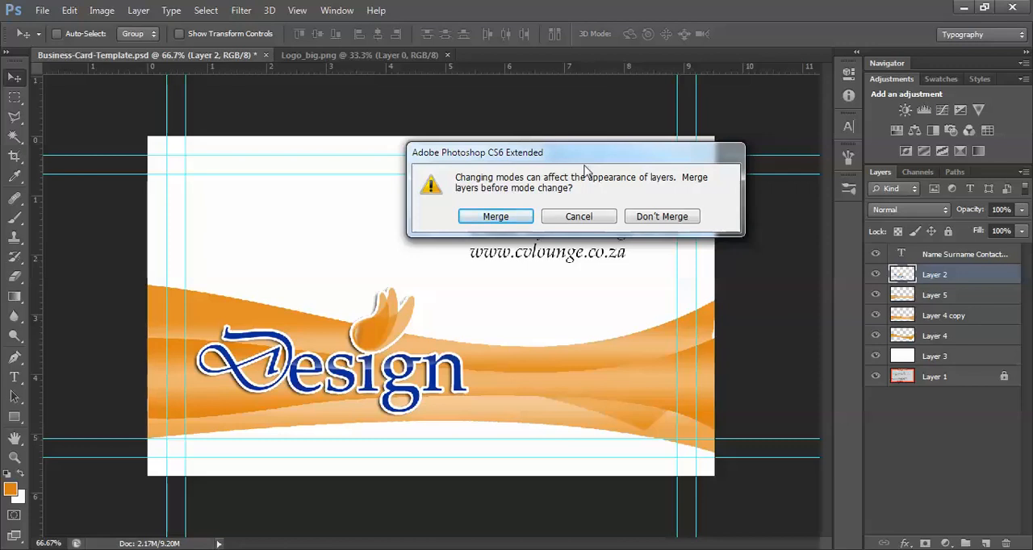
pyautogui.click(513, 220)
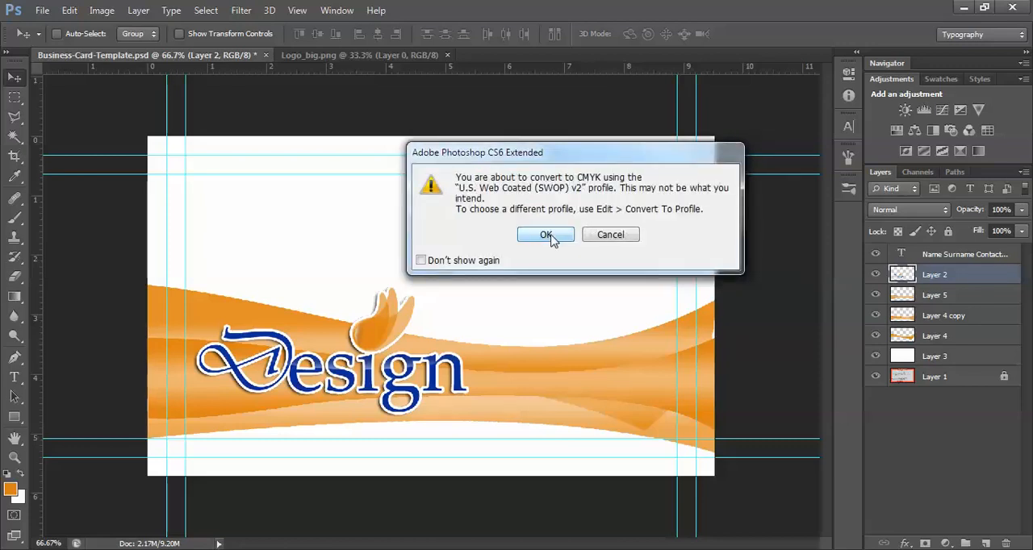
pyautogui.click(547, 235)
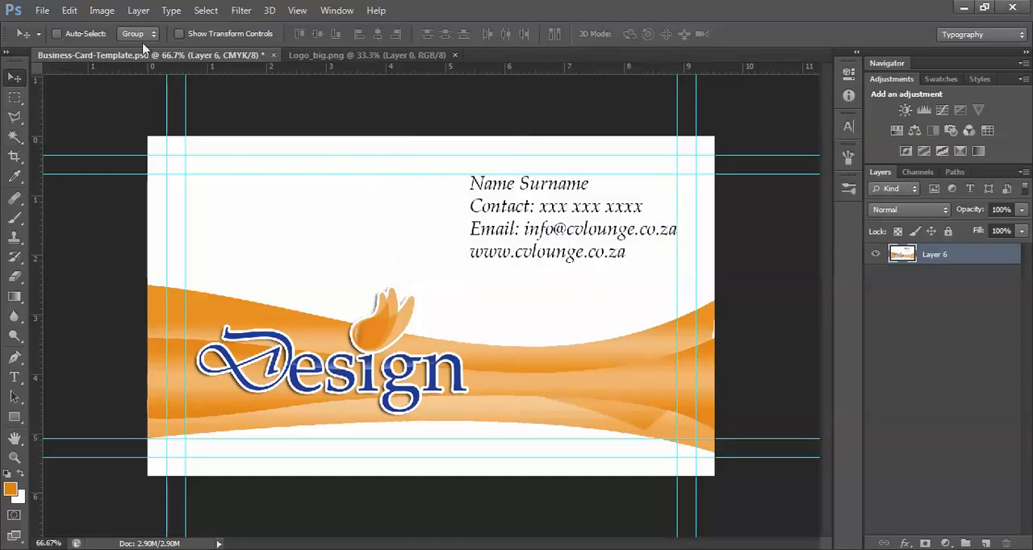
# Save a copy of the card without layers as the Photoshop PDF Business-Card-Template.pdf in Downloads
pyautogui.click(42, 11)
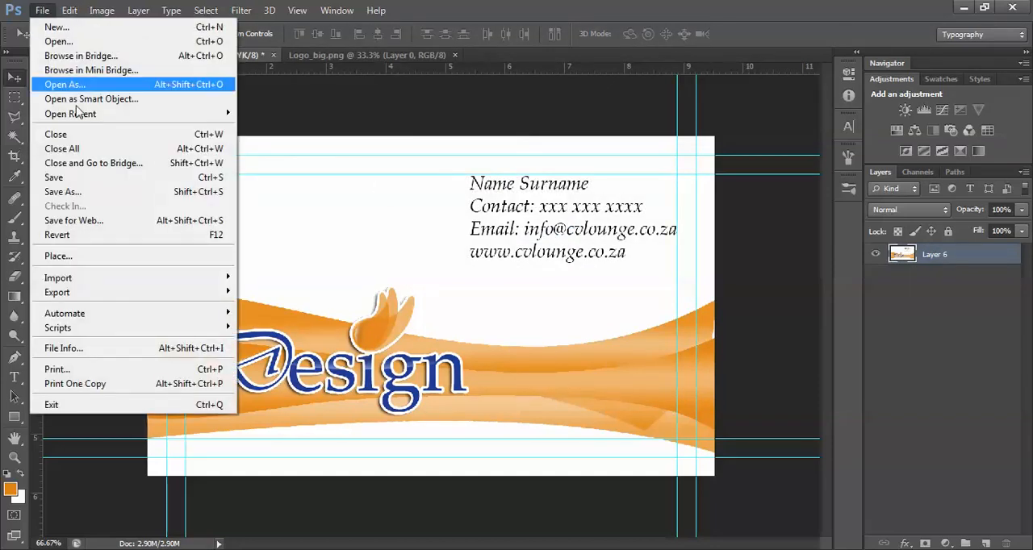
pyautogui.click(90, 194)
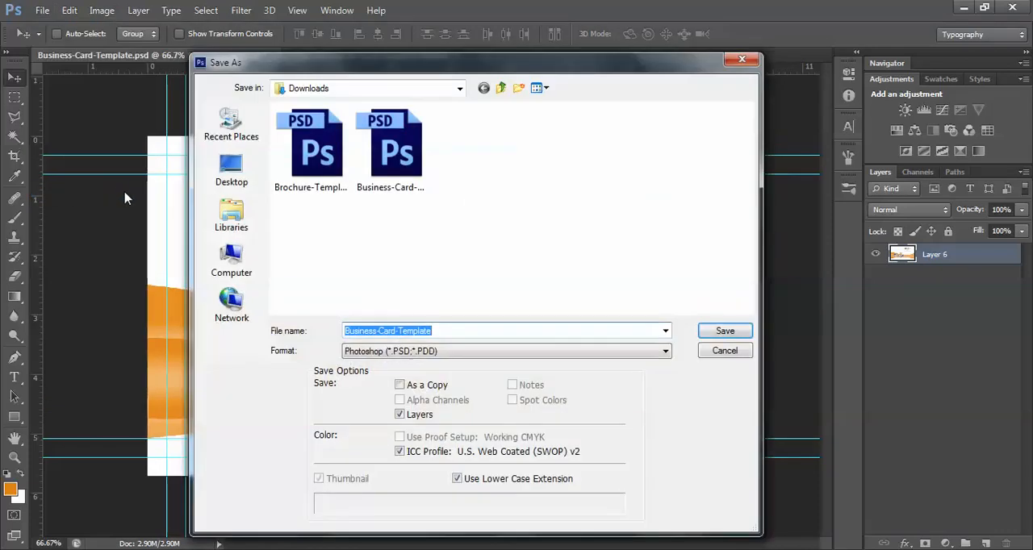
pyautogui.click(530, 351)
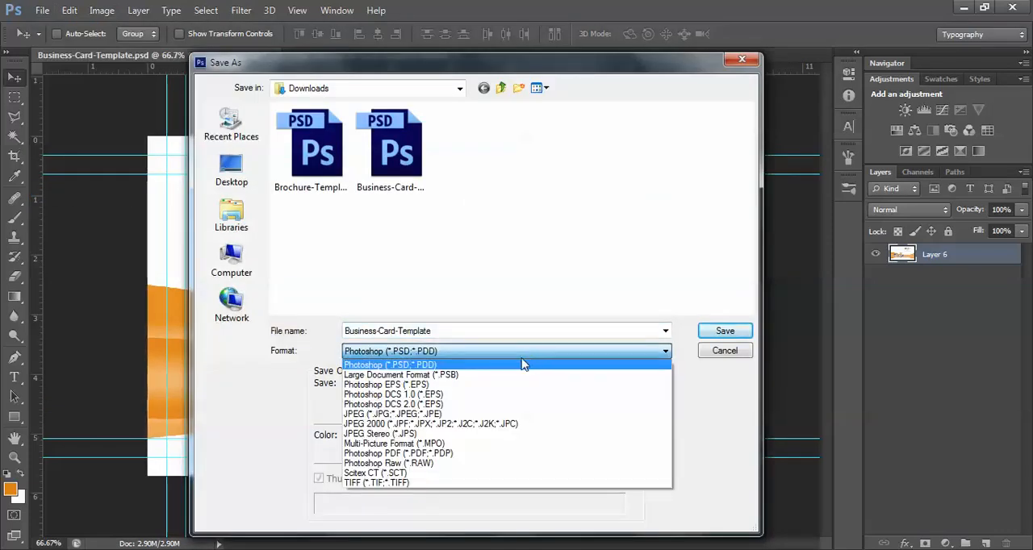
pyautogui.click(444, 453)
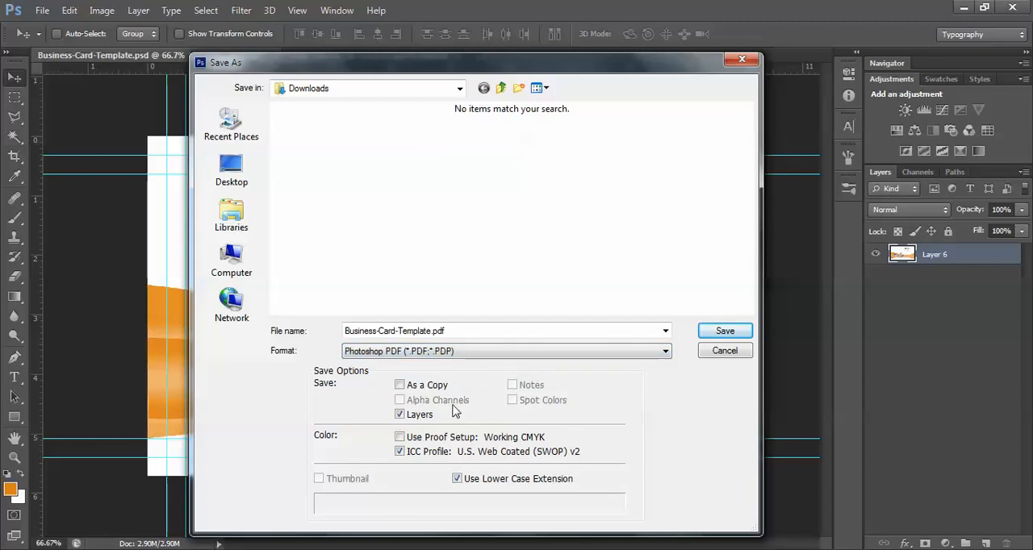
pyautogui.click(399, 414)
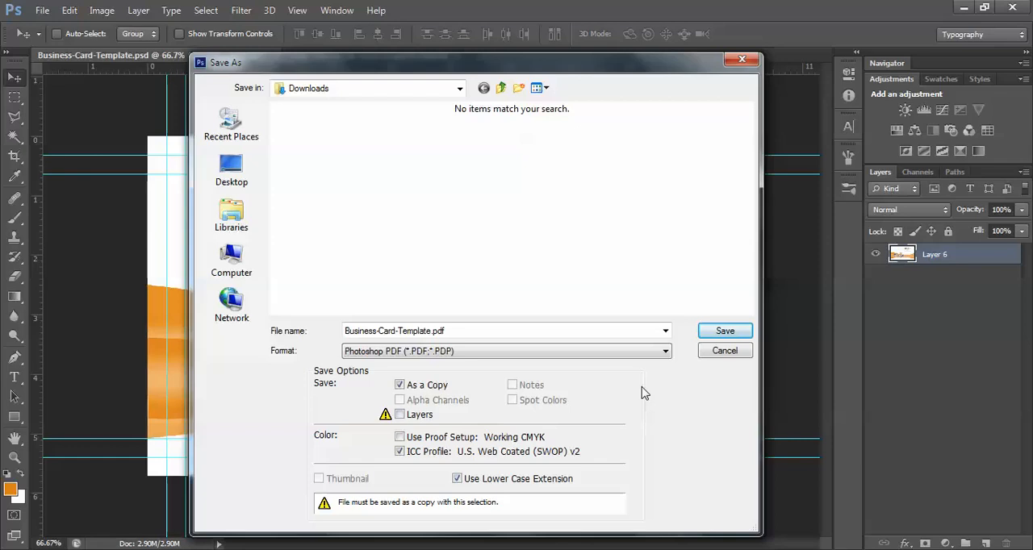
pyautogui.click(726, 333)
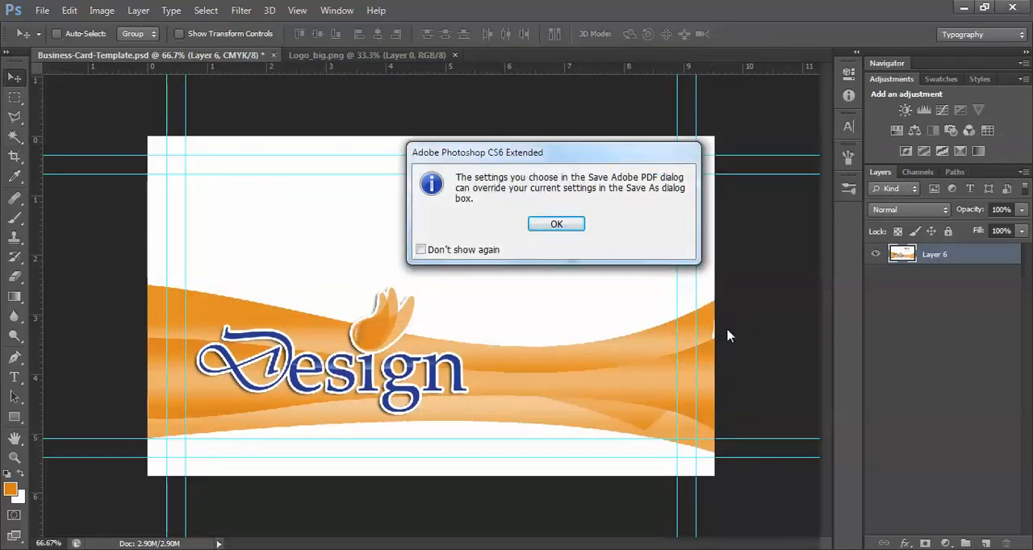
pyautogui.click(557, 224)
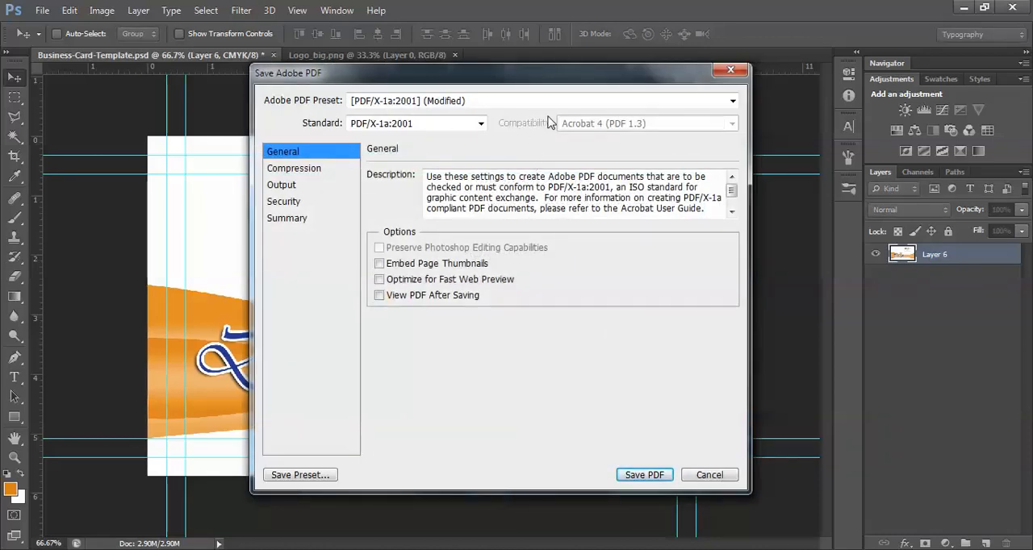
# Choose the [PDF/X-1a:2001] preset for the Adobe PDF export and save the PDF
pyautogui.click(731, 100)
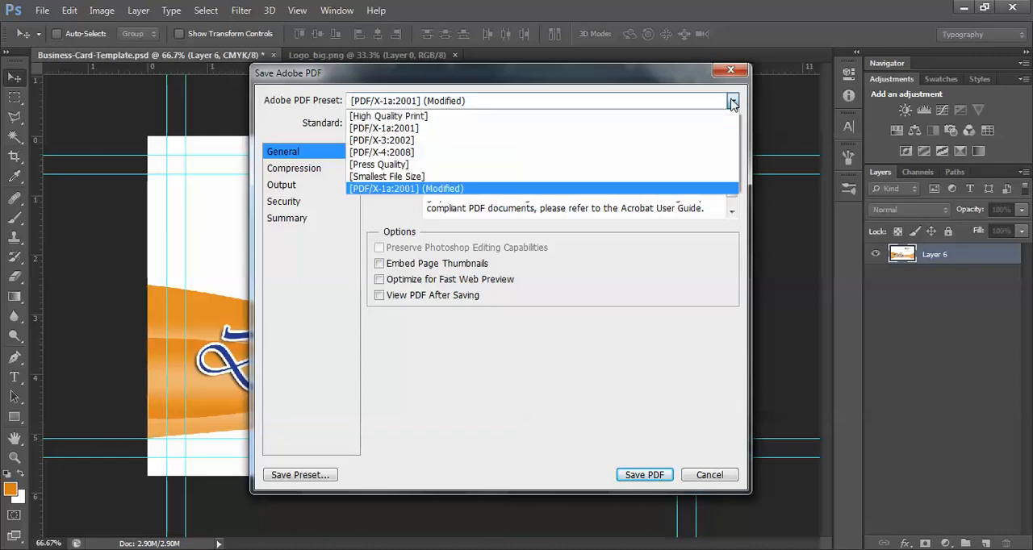
pyautogui.click(414, 129)
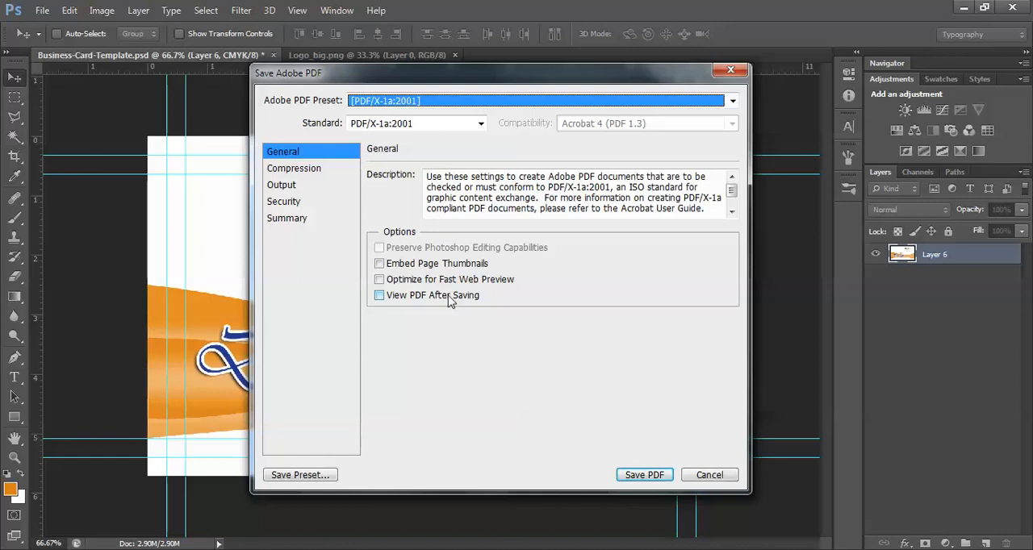
pyautogui.click(644, 476)
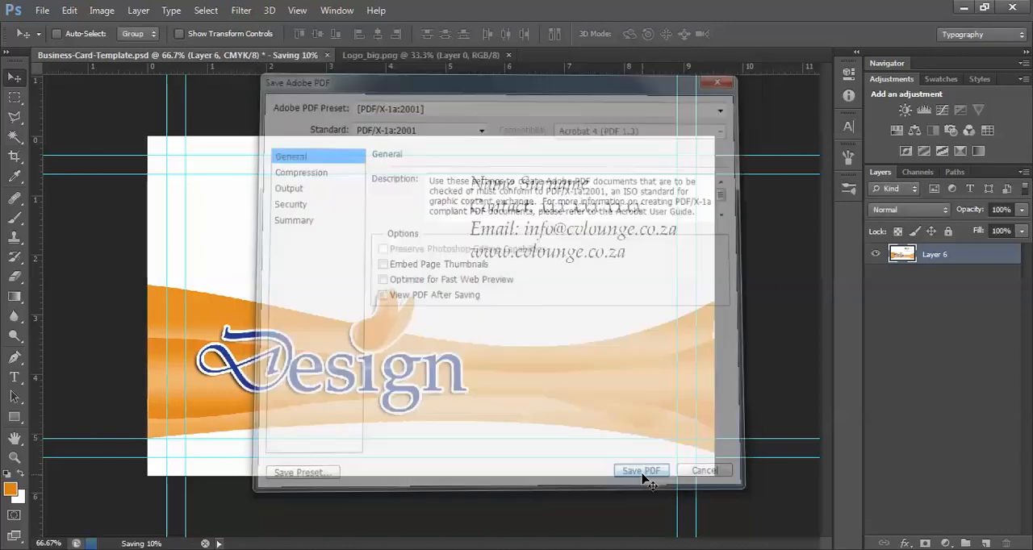